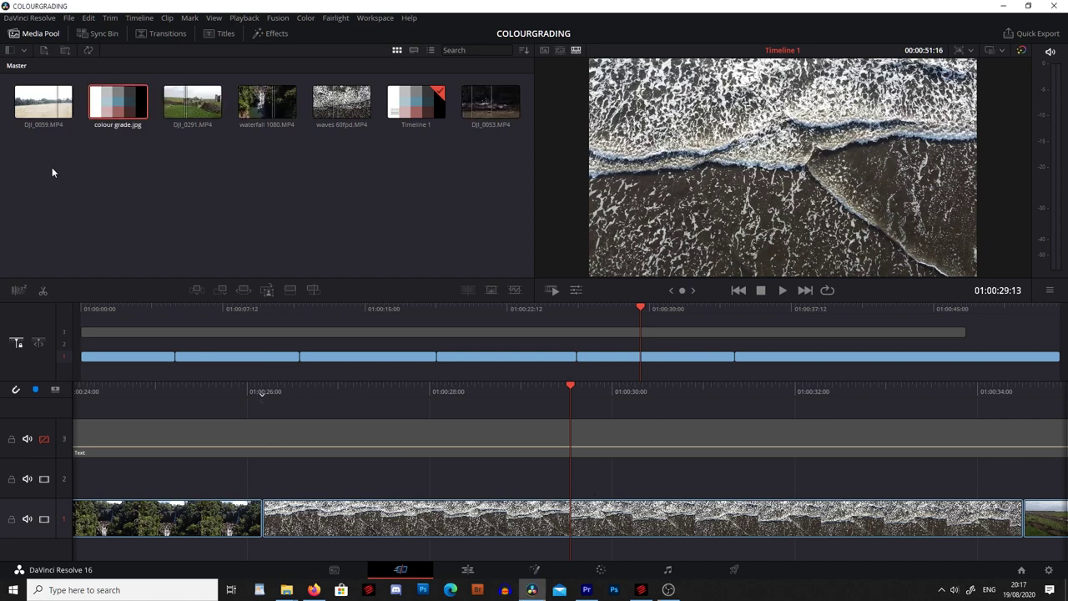
- Review the Video 1 clips on the Edit page and switch to the Color page
click(467, 569)
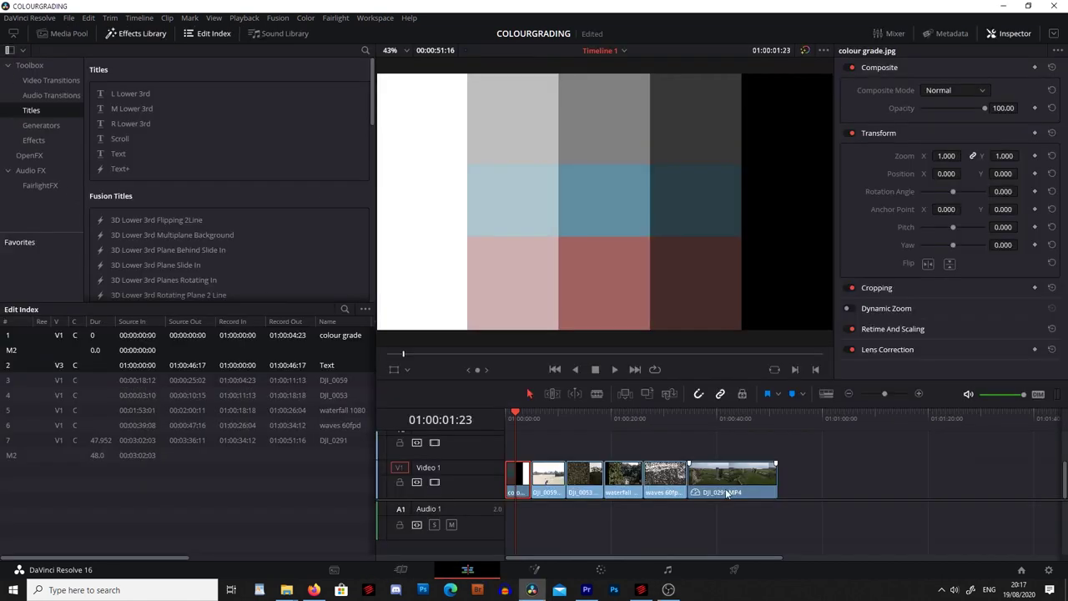
drag(821, 465, 501, 494)
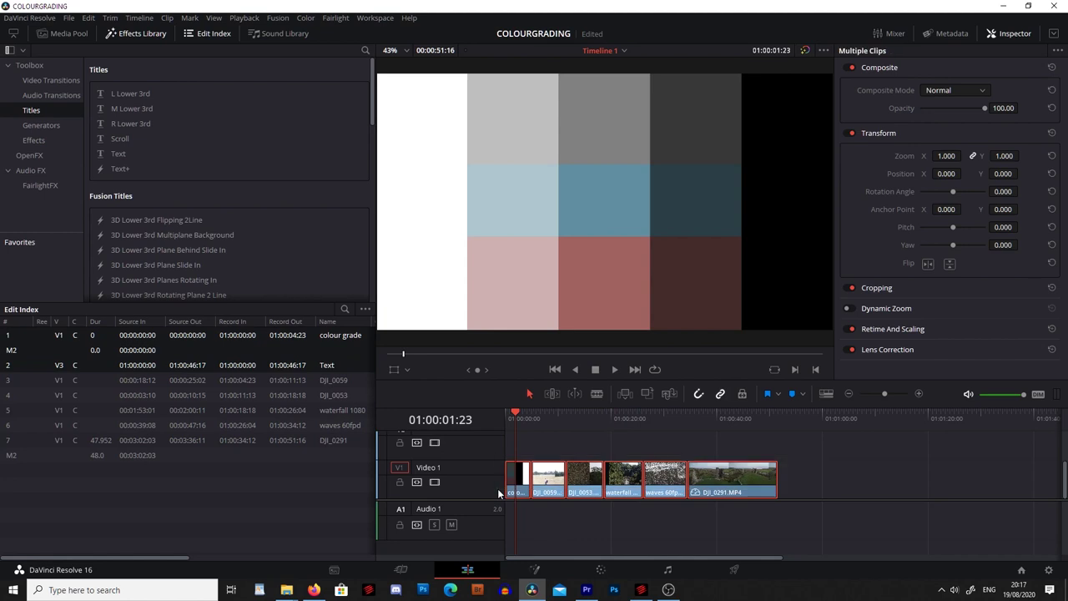
click(549, 454)
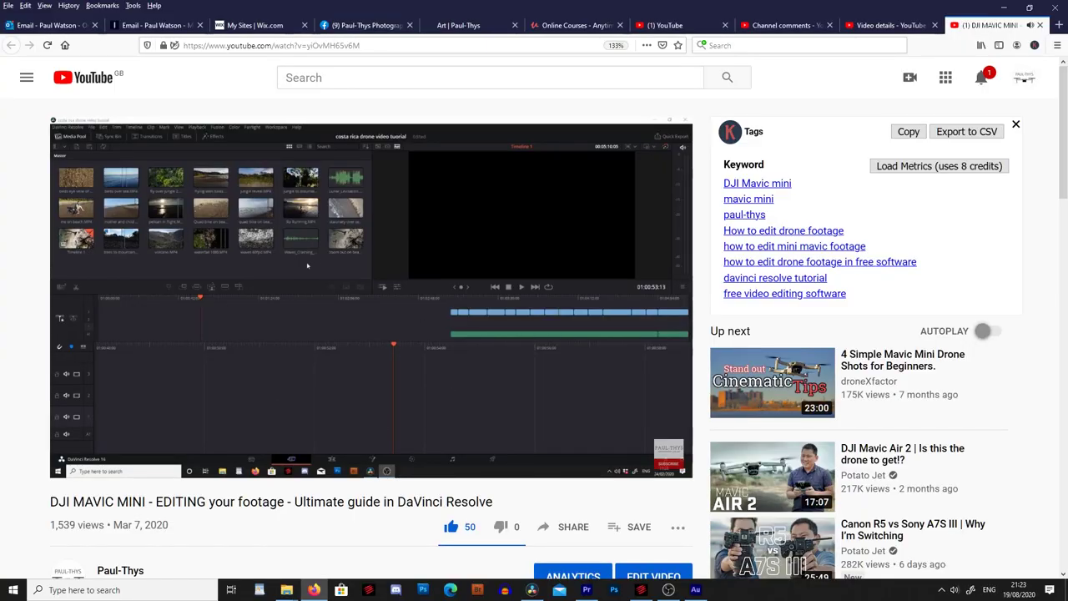
click(298, 455)
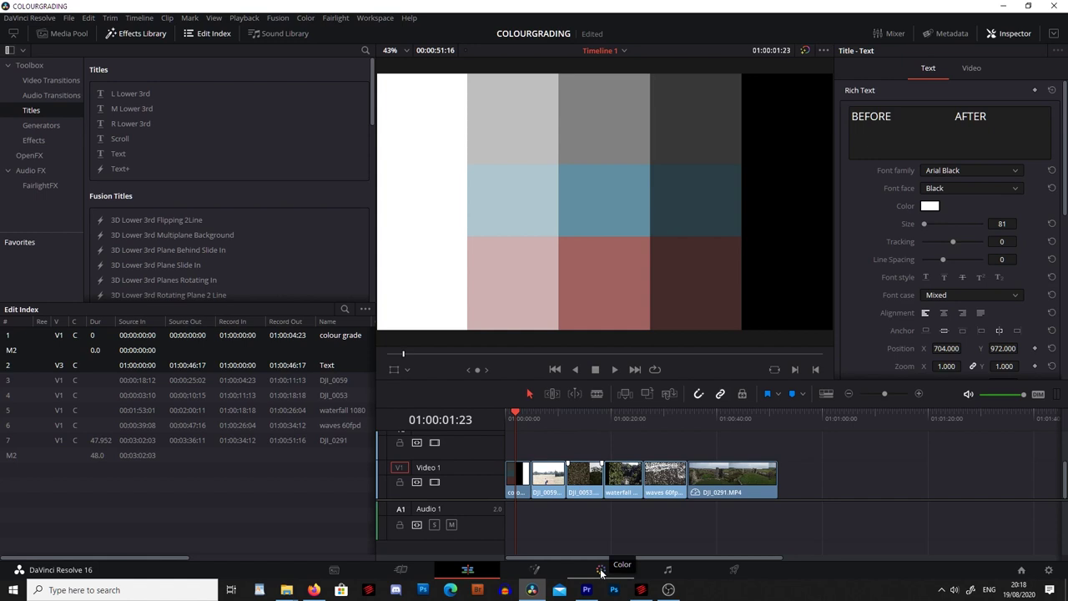
click(601, 571)
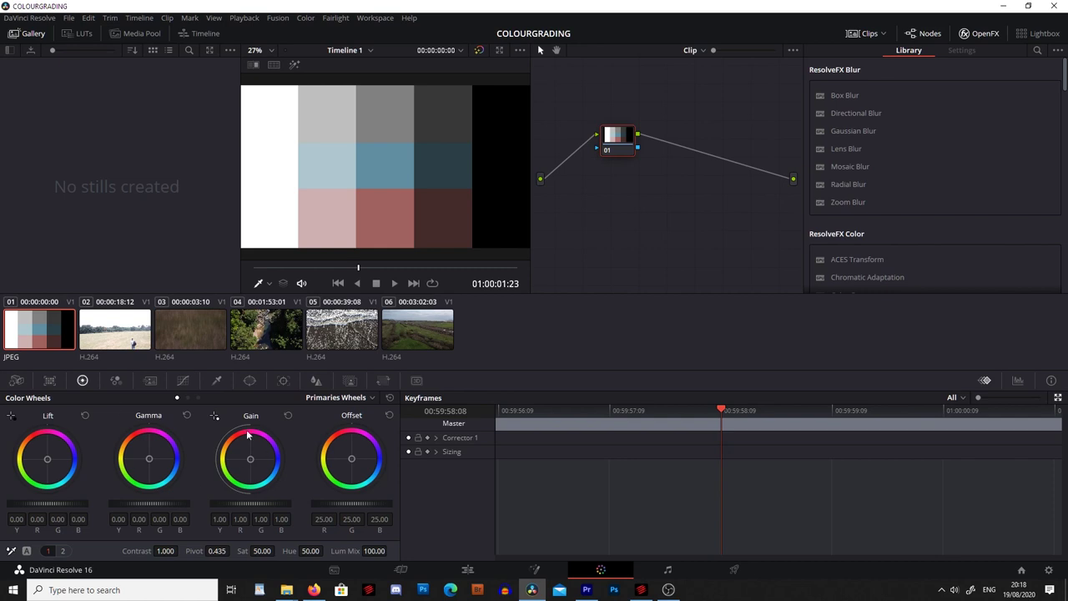
- Look through the grading palettes, including Sizing and Curves, and return to the Color Wheels
click(17, 380)
click(49, 380)
click(116, 381)
click(150, 381)
click(183, 381)
click(216, 381)
click(249, 381)
click(315, 381)
click(350, 380)
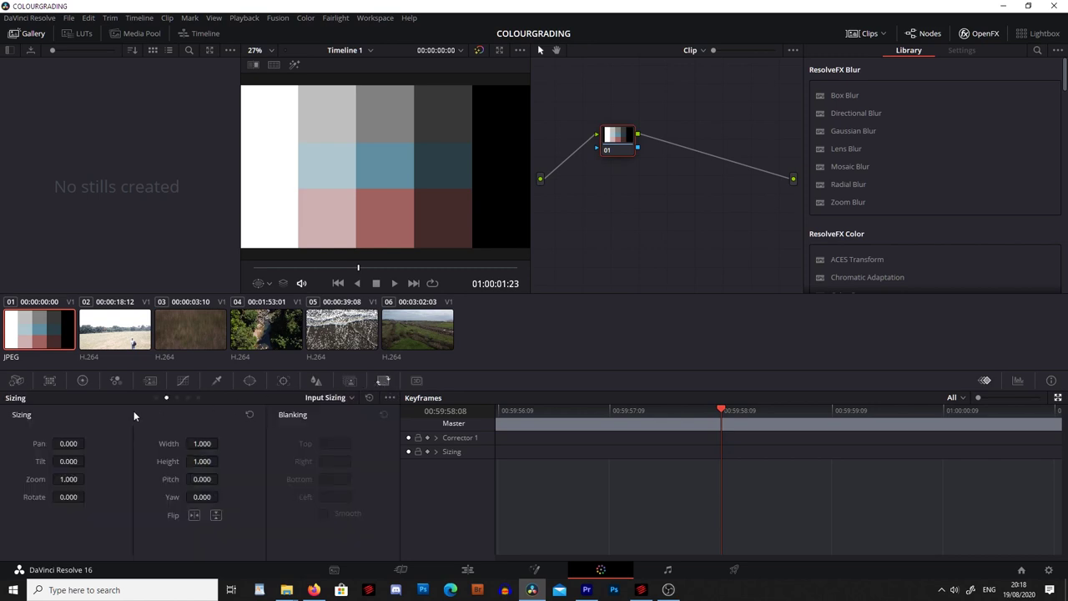
click(82, 380)
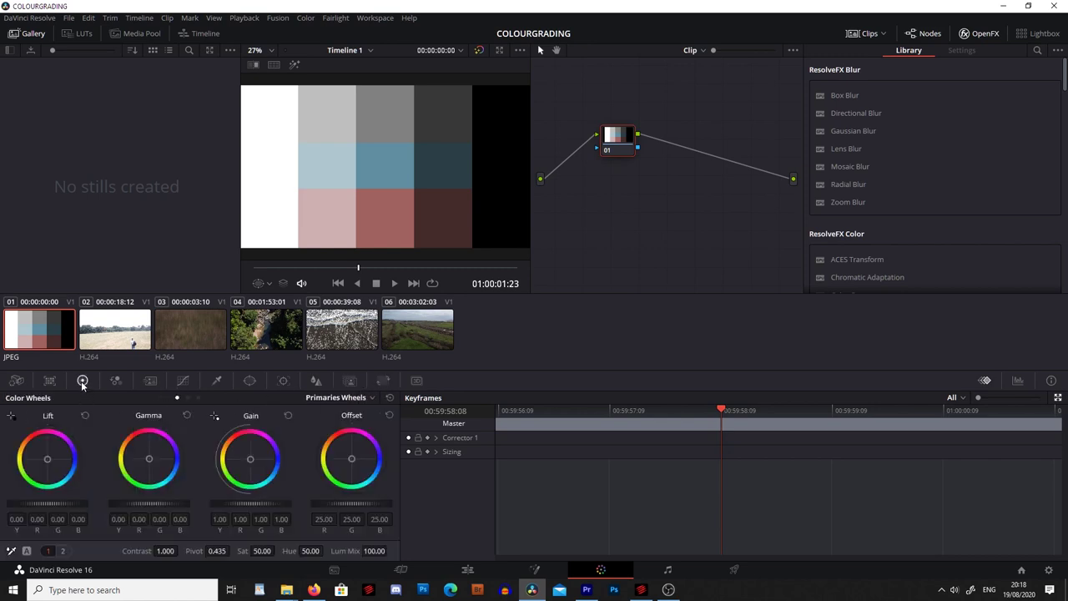
click(182, 380)
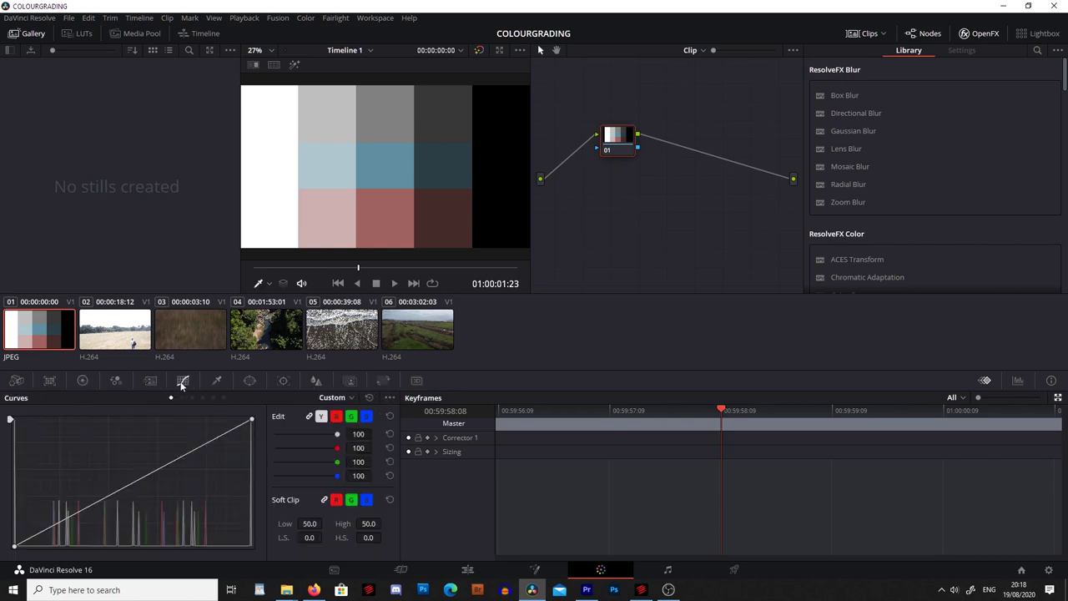
click(82, 381)
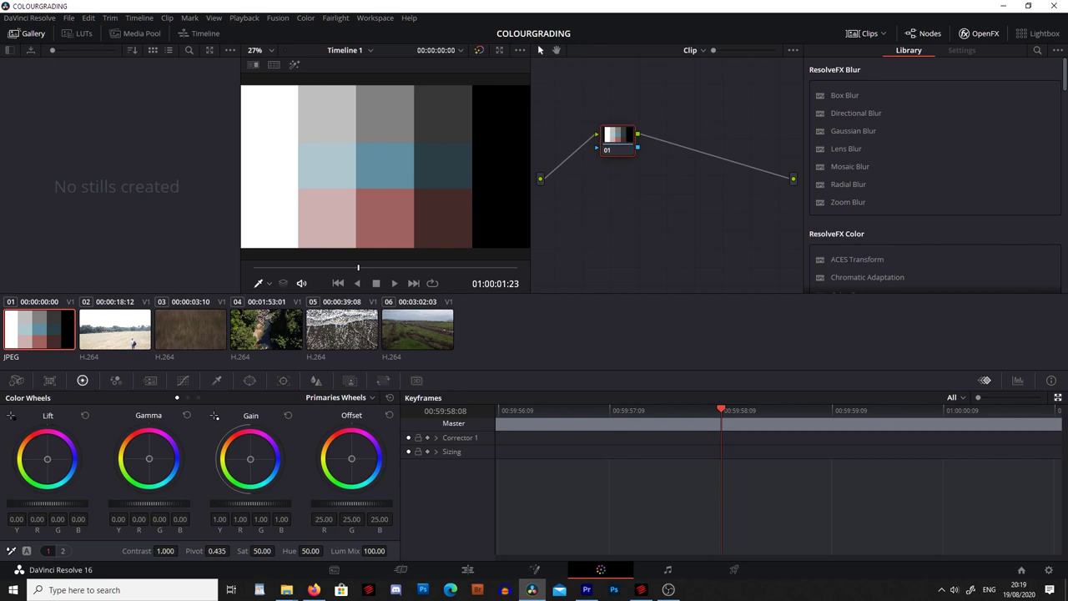
- Try the colour chart's overall Lift level at about -0.72, 0.54 and 0.03, resetting Lift to its default
drag(48, 504, 25, 503)
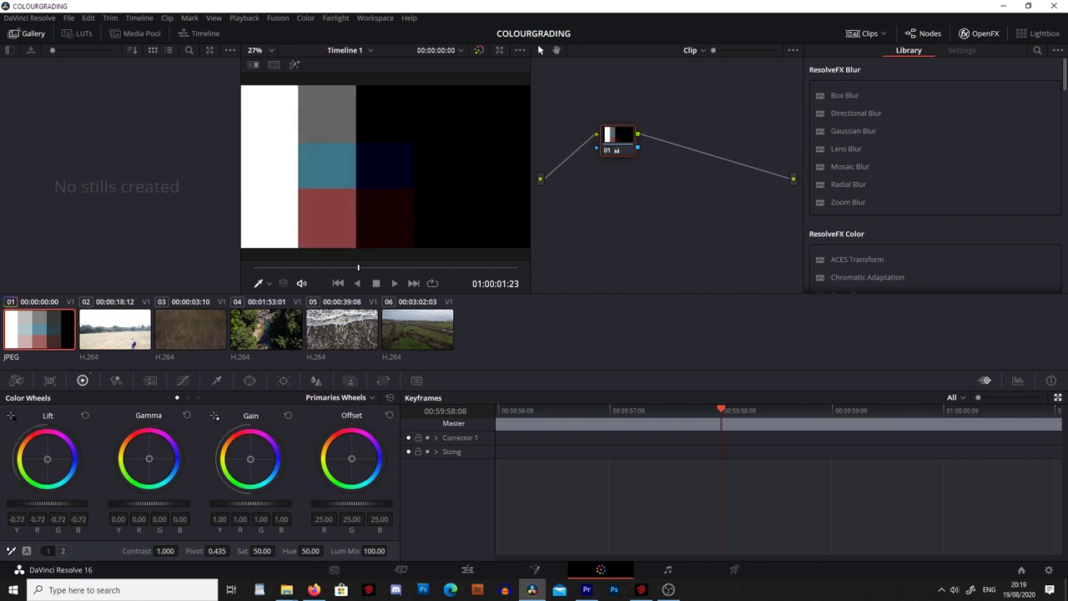
drag(27, 503, 67, 503)
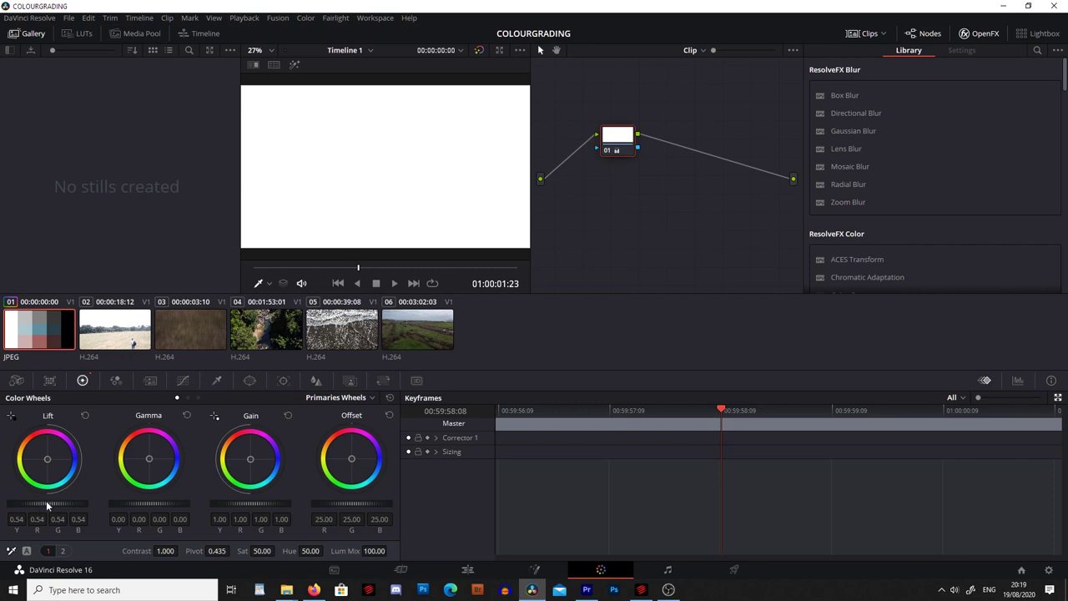
click(84, 414)
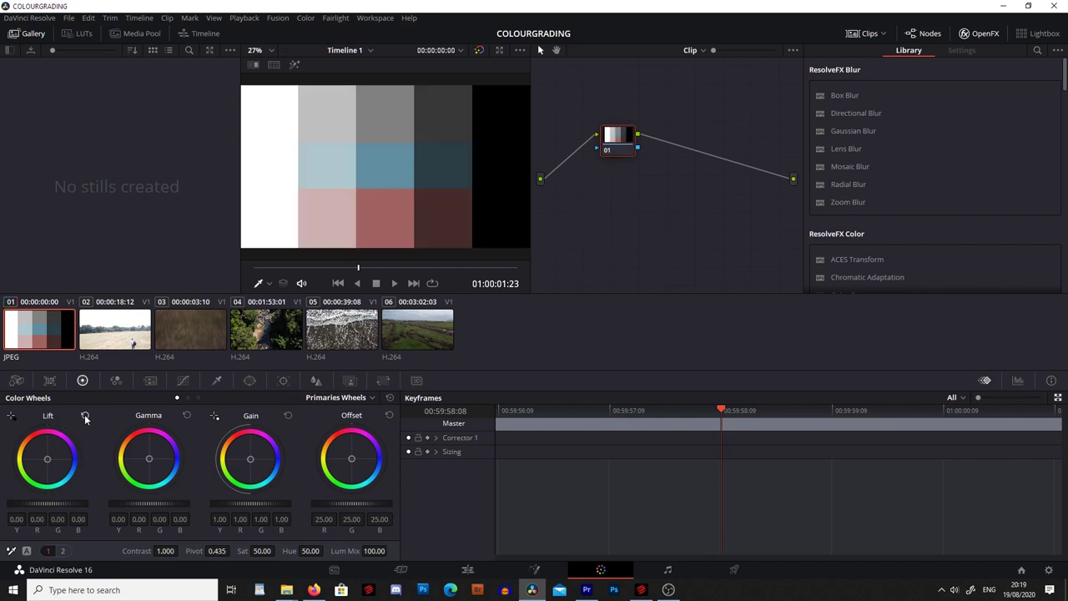
mouse_move(53, 501)
mouse_down()
mouse_move(36, 501)
mouse_move(58, 501)
mouse_up()
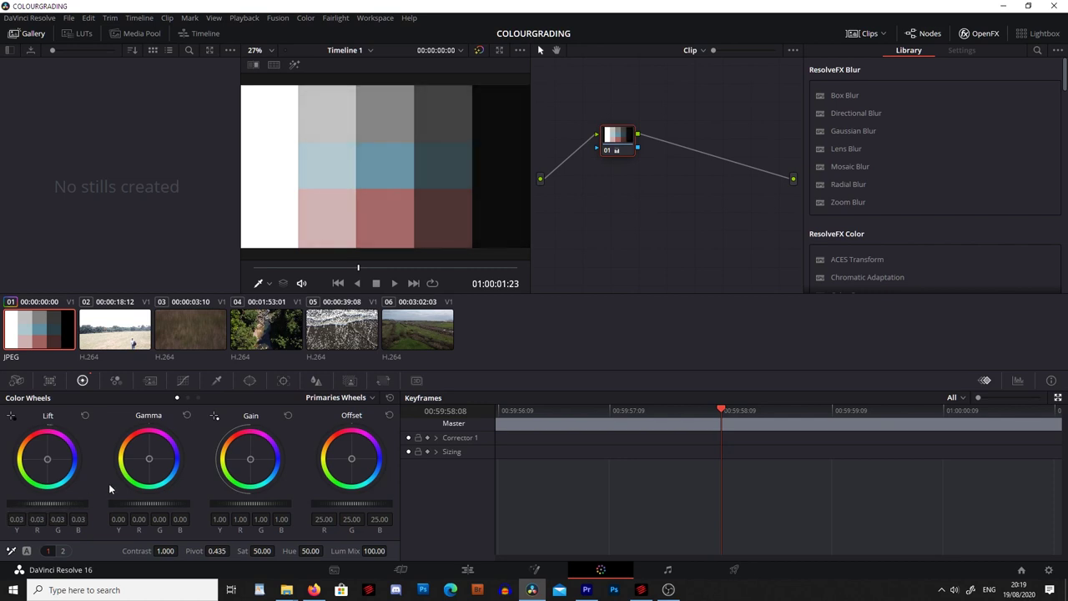
click(87, 414)
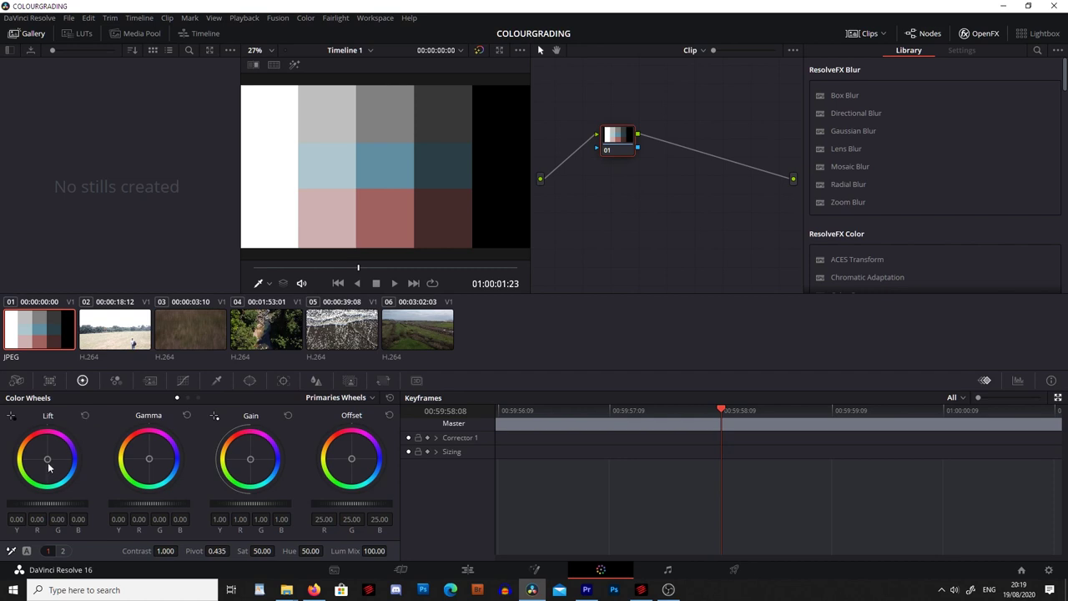
- Try shifting the Lift colour balance towards orange, with blue at about -0.06, and reset Lift
drag(47, 458, 50, 459)
drag(51, 458, 45, 458)
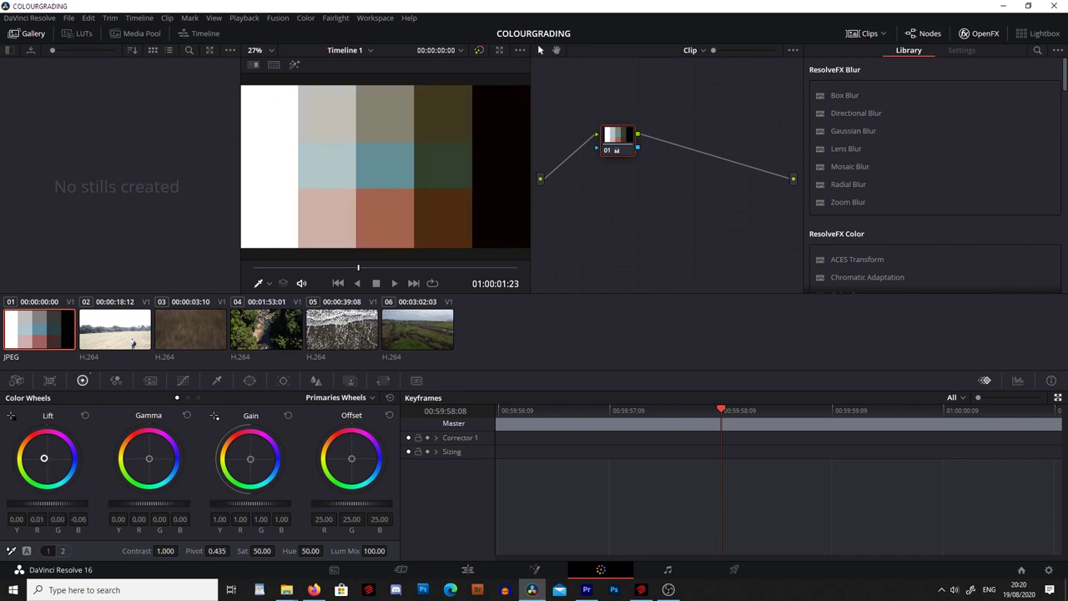
click(81, 413)
- Try darkening the overall Gamma in stages to about -0.98 and brightening it to about 0.18, resetting Gamma after each test
drag(156, 503, 151, 503)
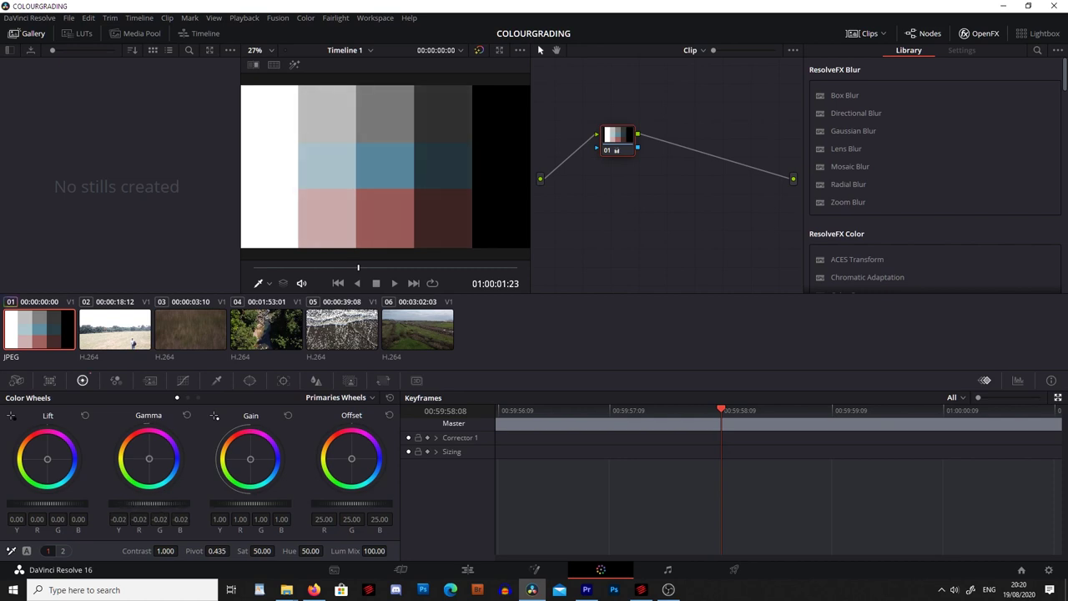
drag(151, 503, 148, 503)
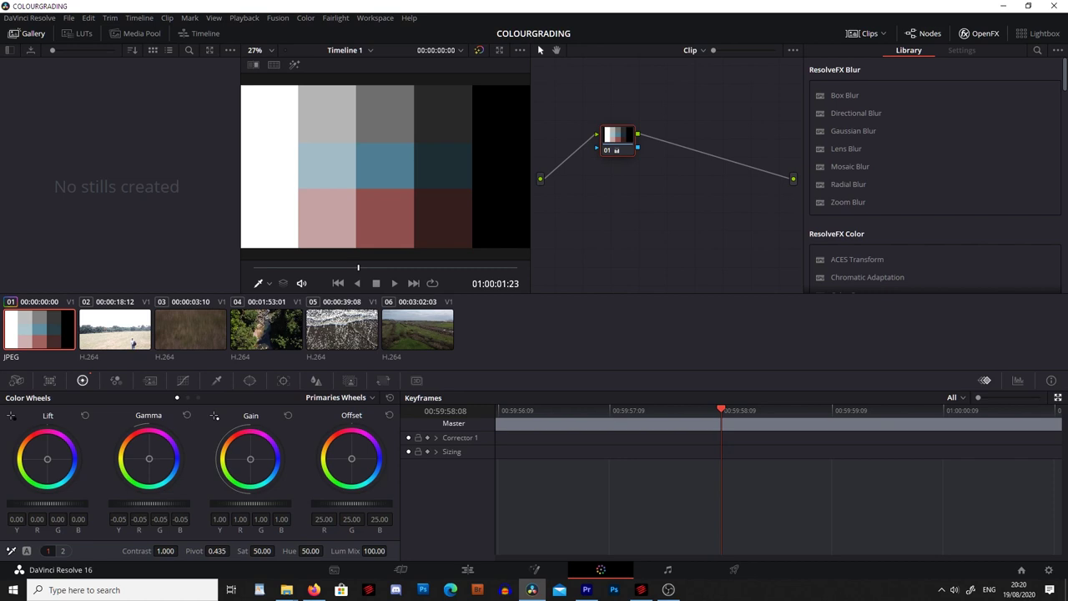
drag(148, 503, 119, 503)
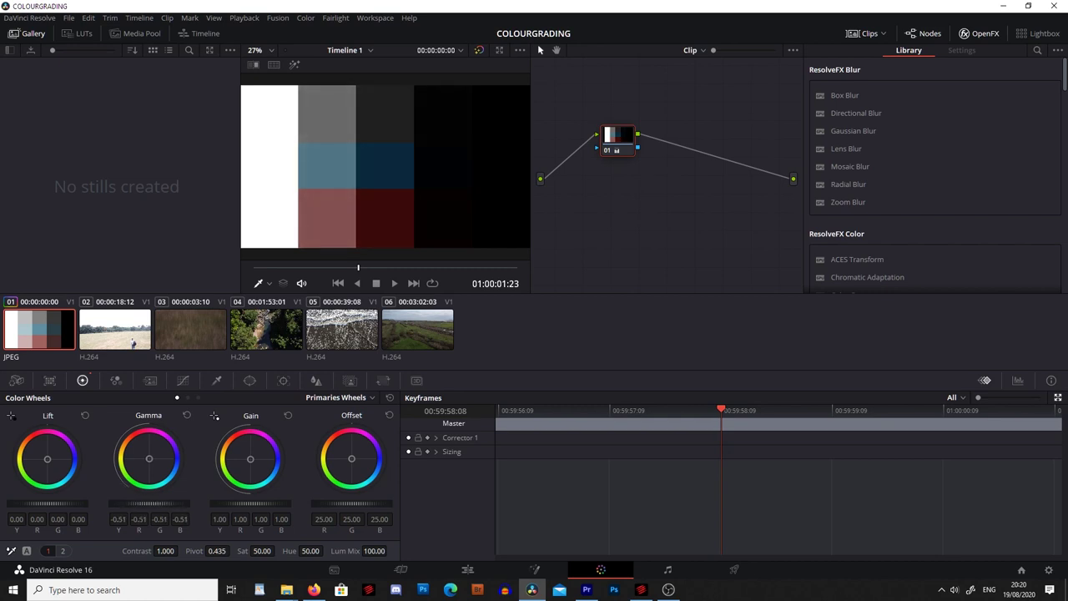
drag(118, 503, 100, 504)
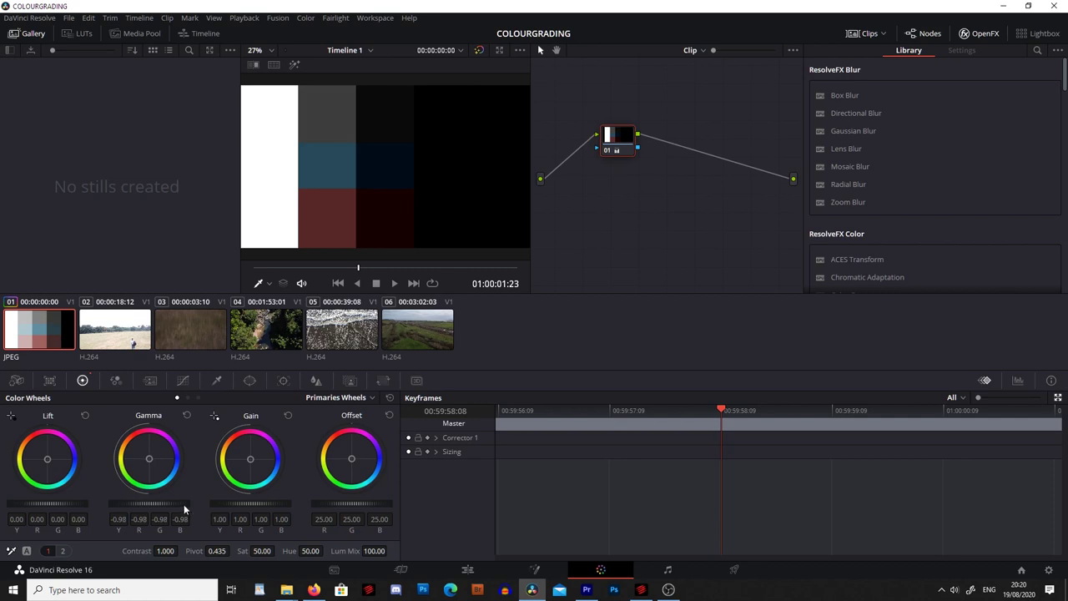
click(185, 413)
drag(150, 503, 168, 503)
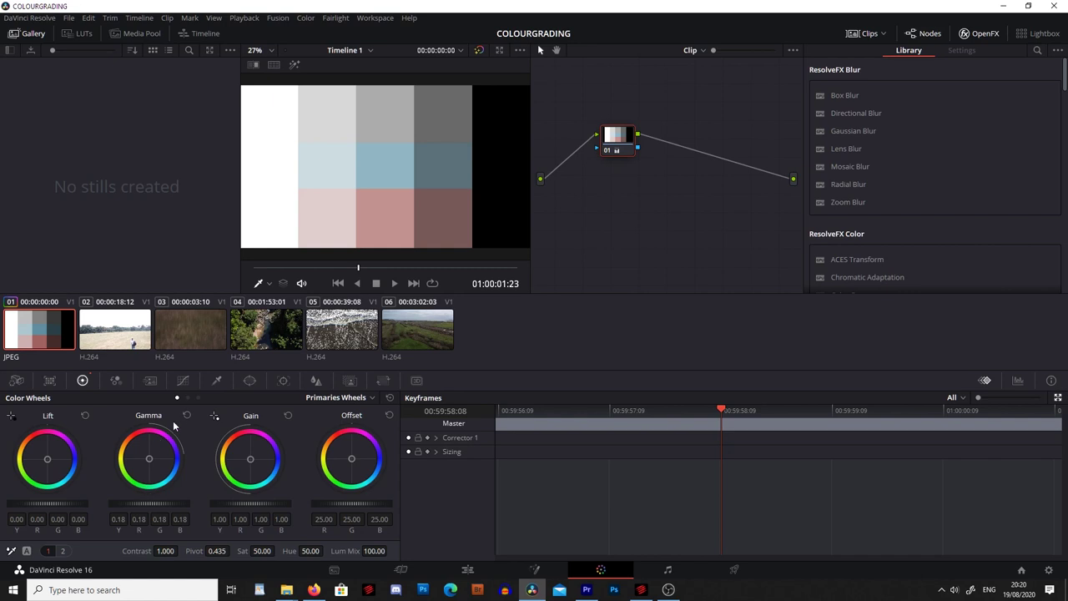
click(187, 414)
- Try tinting the midtones warm and blue with the Gamma colour balance, and reset Gamma
drag(148, 459, 142, 454)
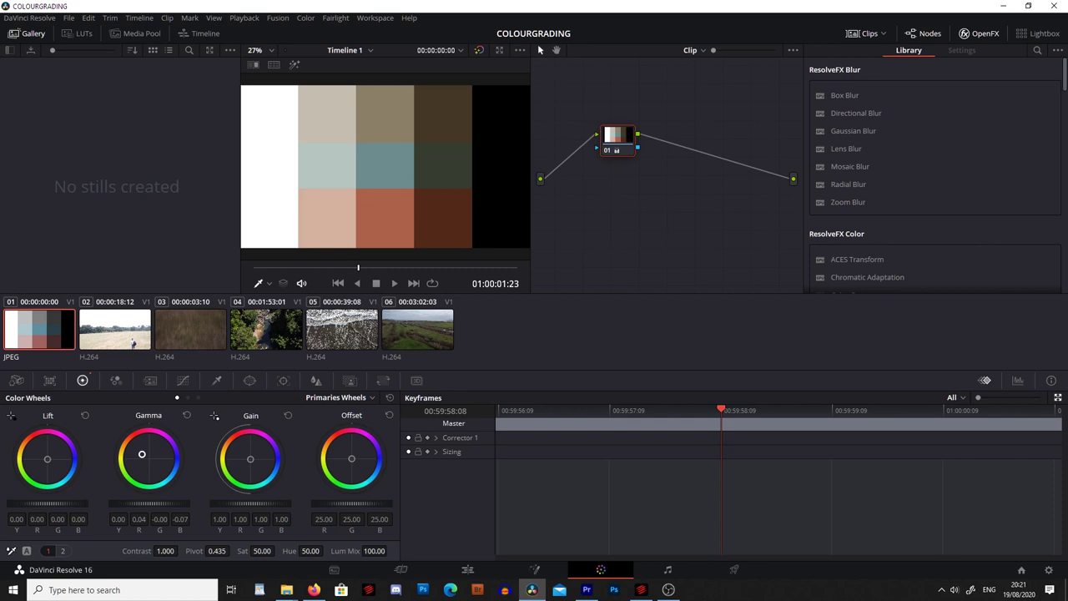
mouse_move(142, 454)
mouse_down()
mouse_move(143, 468)
mouse_move(155, 464)
mouse_up()
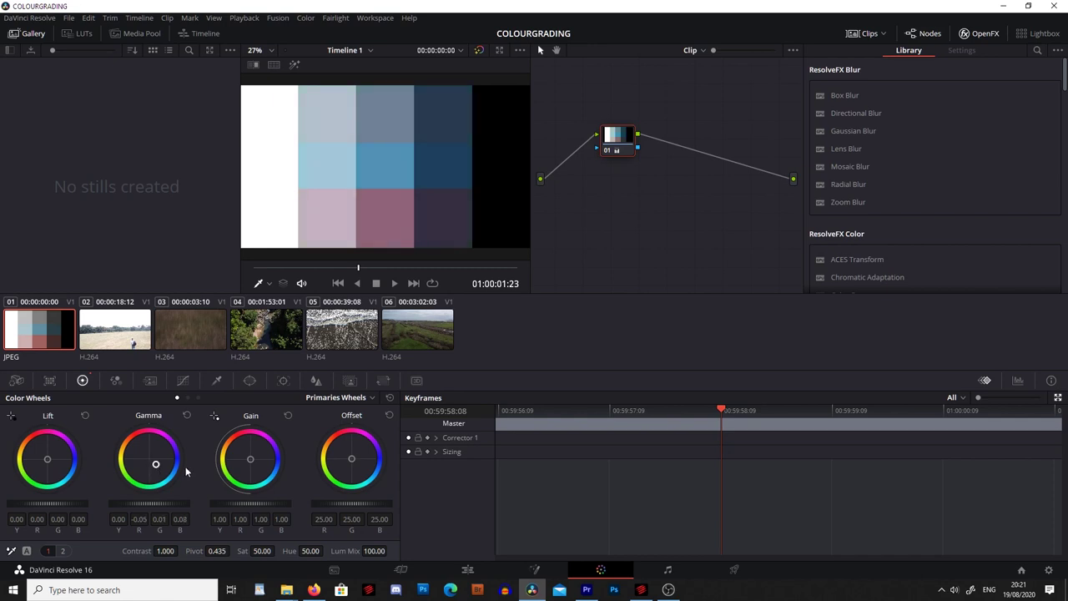
click(187, 415)
- Try the overall Gain at about 0.19, 1.60, 1.79 and 9.94, restoring the default Gain
drag(255, 502, 157, 502)
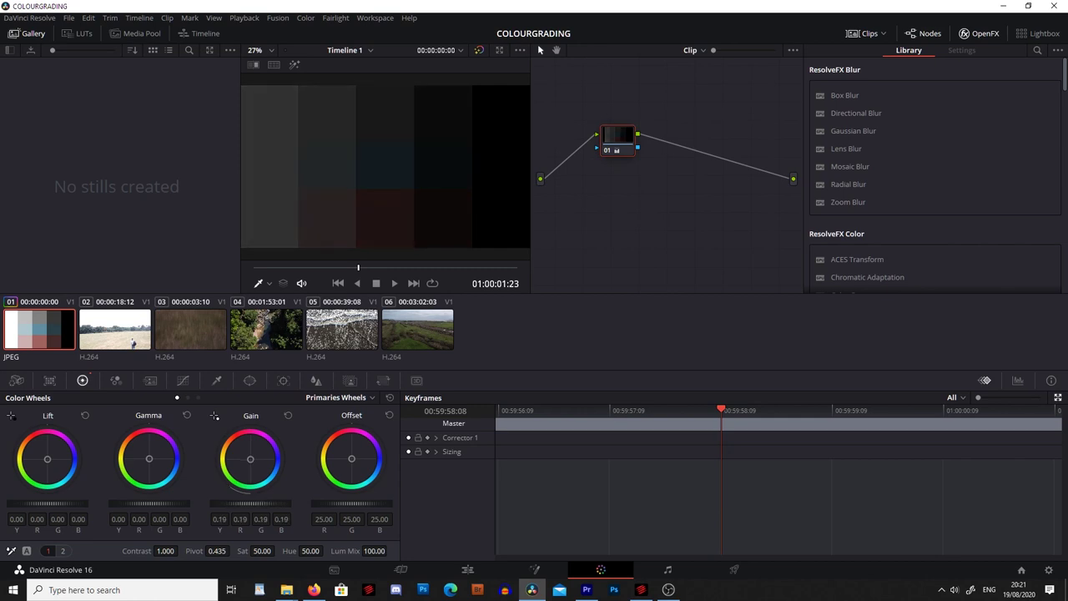
click(288, 416)
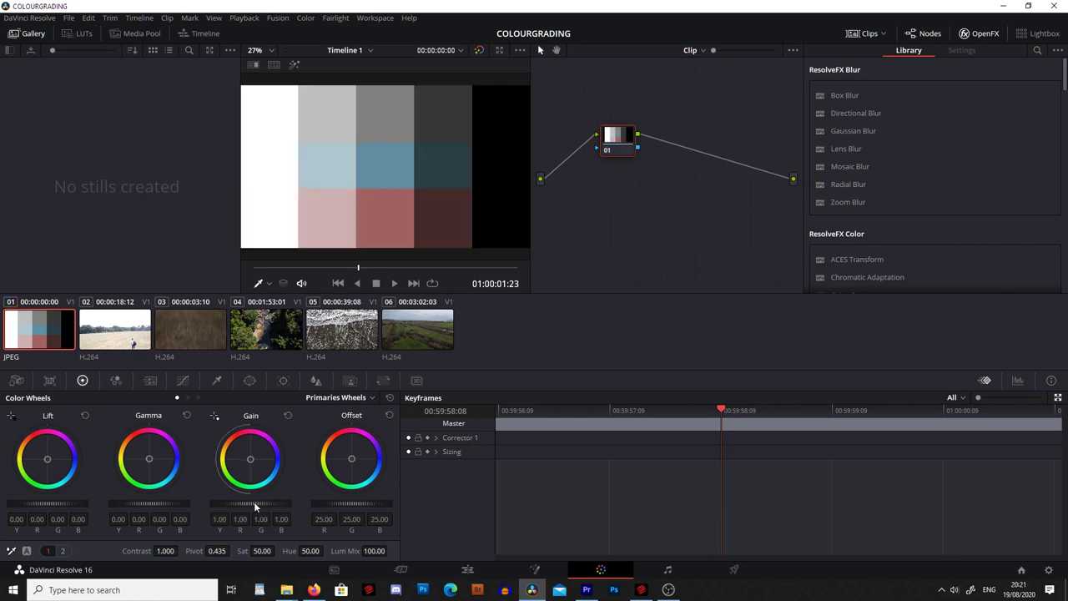
drag(251, 503, 293, 504)
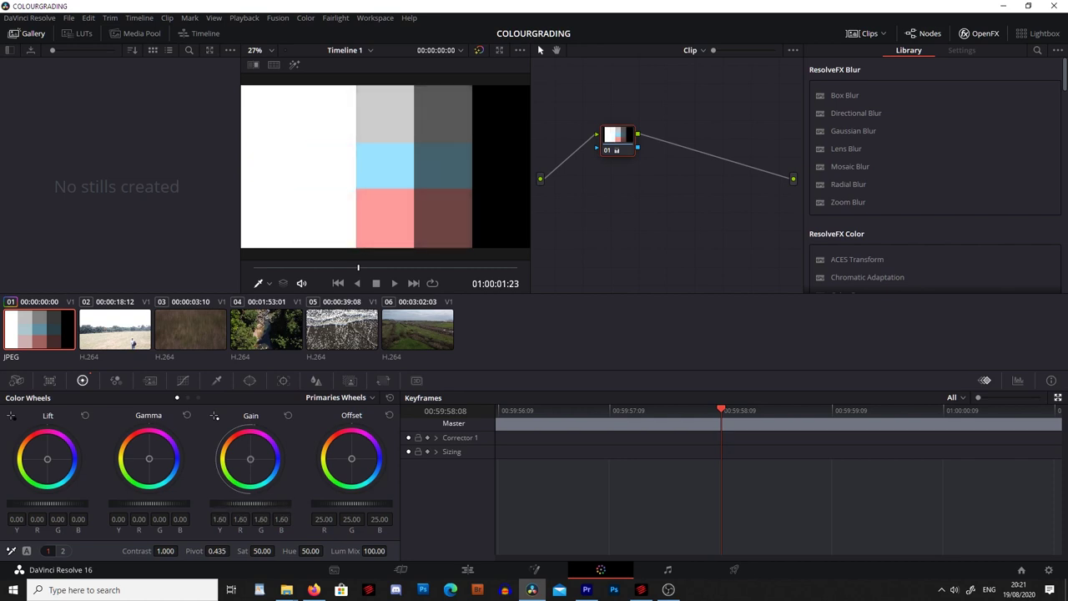
drag(302, 503, 304, 503)
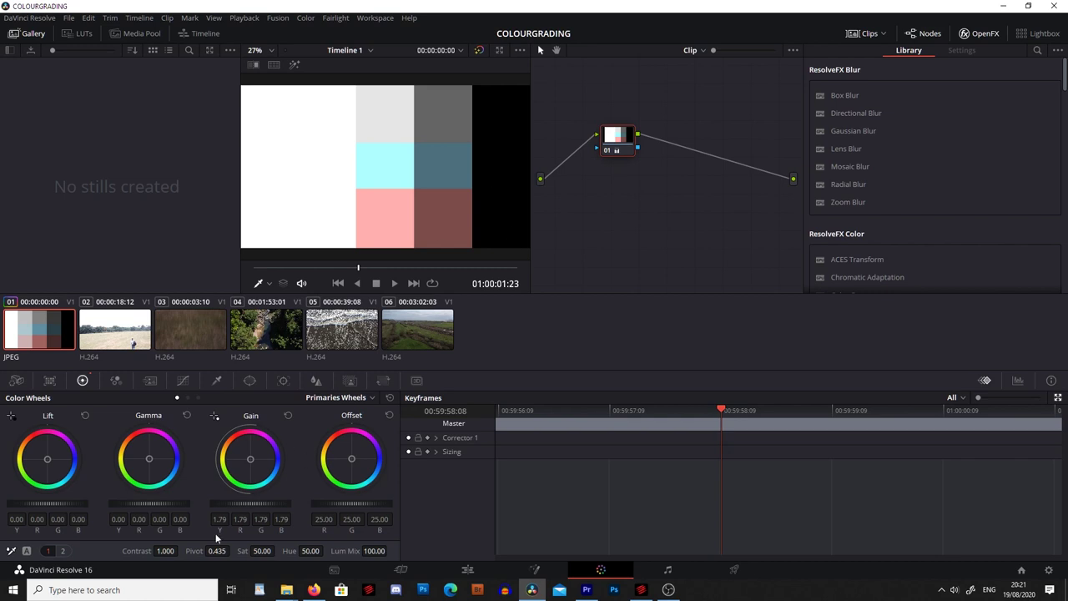
drag(220, 519, 267, 519)
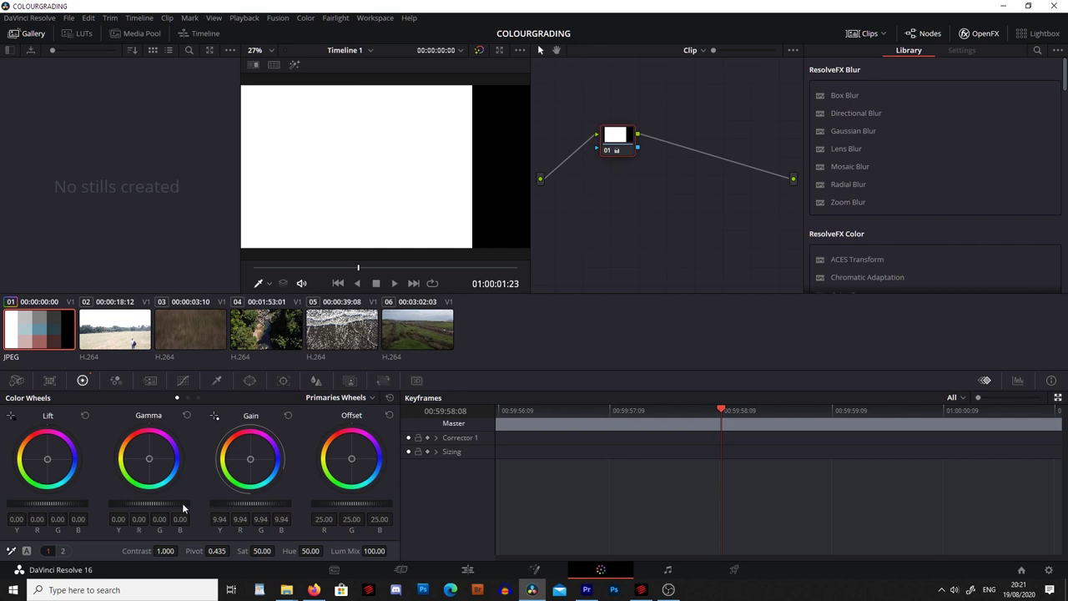
click(288, 416)
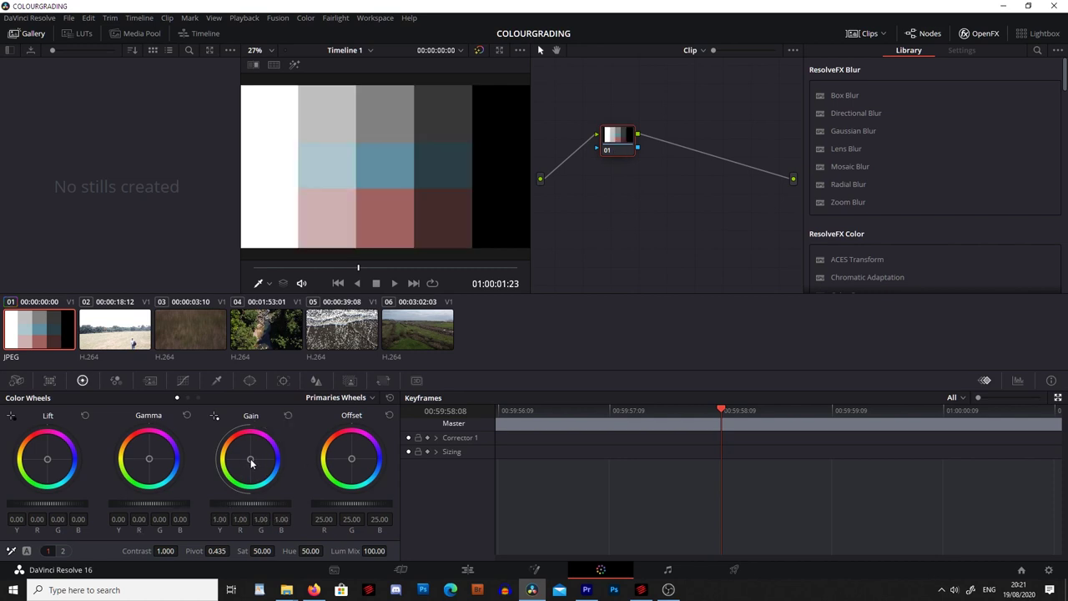
- Try tinting the highlights yellow and green with the Gain colour balance, and reset Gain
drag(252, 463, 245, 458)
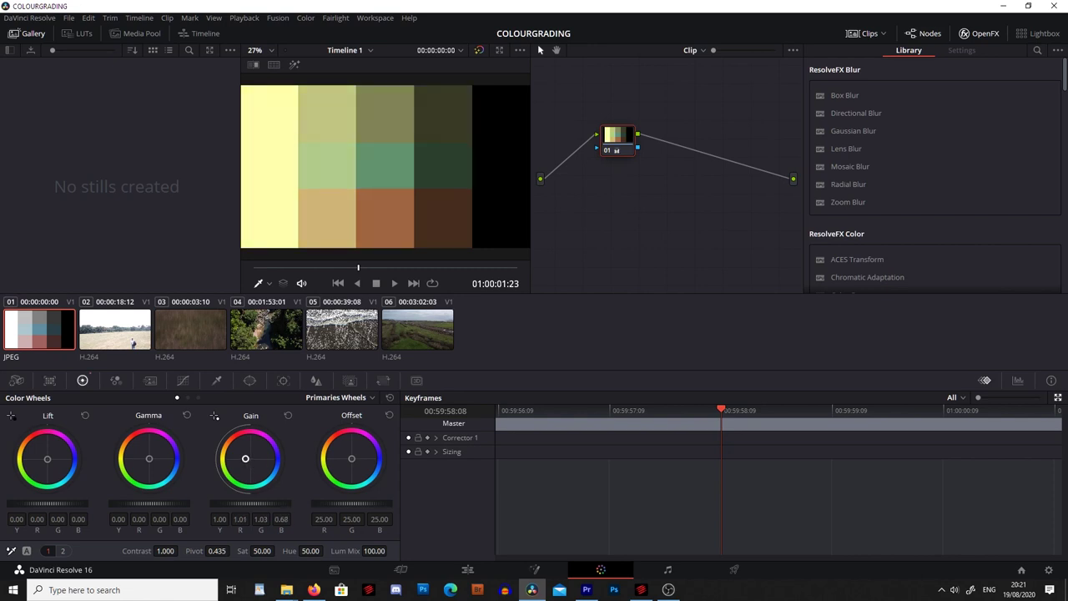
mouse_move(245, 459)
mouse_down()
mouse_move(265, 461)
mouse_move(245, 465)
mouse_up()
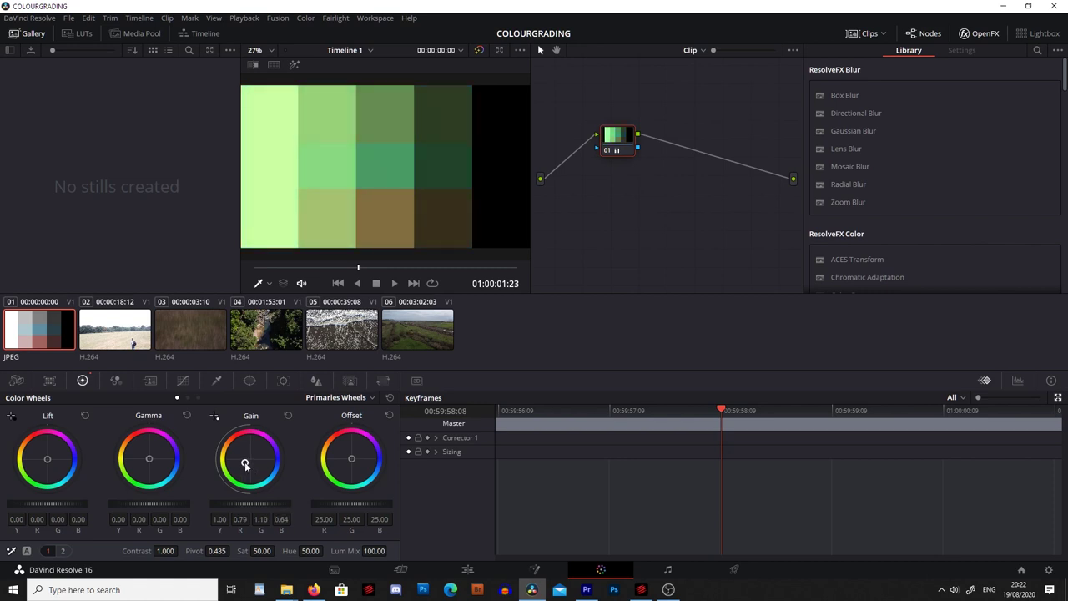
click(289, 414)
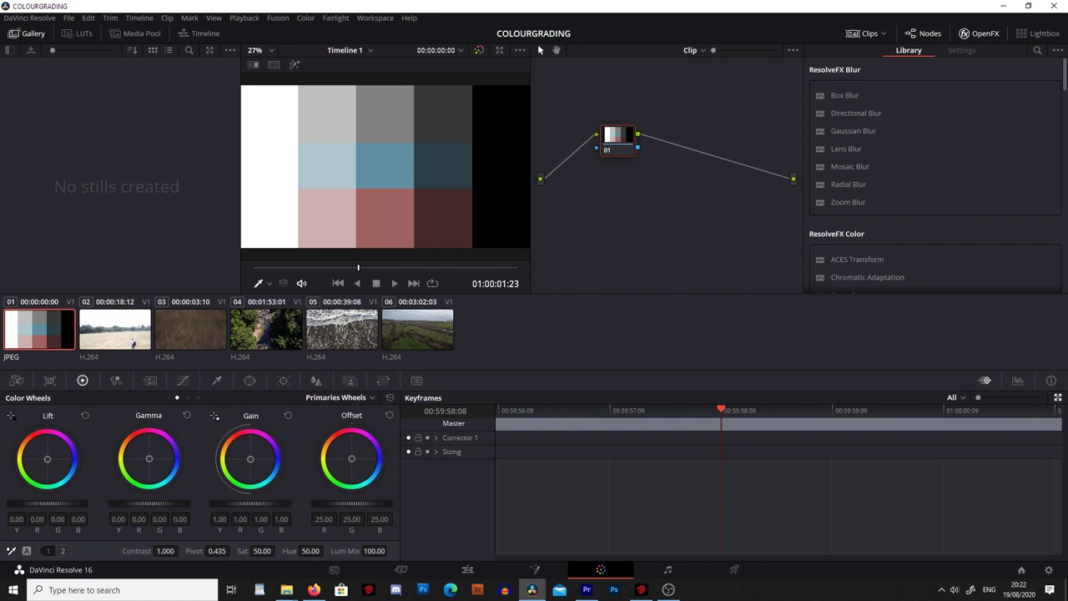
- Try a contrast of 0.640 and a higher saturation on the colour chart, resetting each to its default
drag(177, 550, 164, 551)
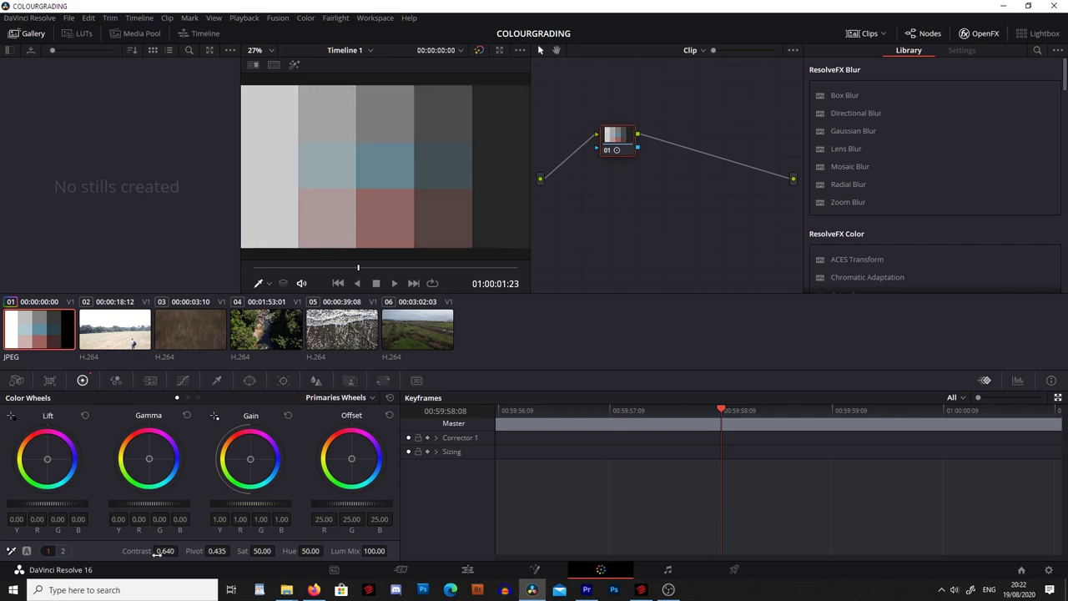
double_click(156, 553)
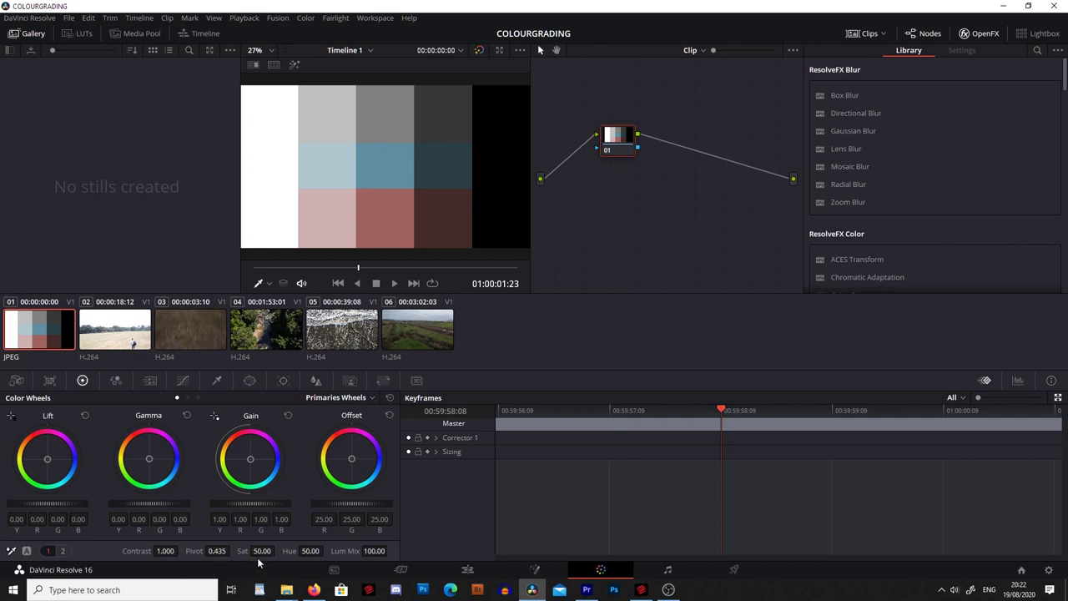
drag(261, 550, 279, 551)
drag(277, 550, 277, 551)
drag(249, 578, 263, 555)
double_click(262, 552)
drag(273, 554, 280, 550)
drag(263, 553, 268, 551)
double_click(264, 551)
- Nudge the hue slightly and raise the colour temperature of the chart to about 2700
mouse_move(309, 551)
mouse_down()
mouse_move(327, 550)
mouse_move(310, 551)
mouse_up()
click(63, 551)
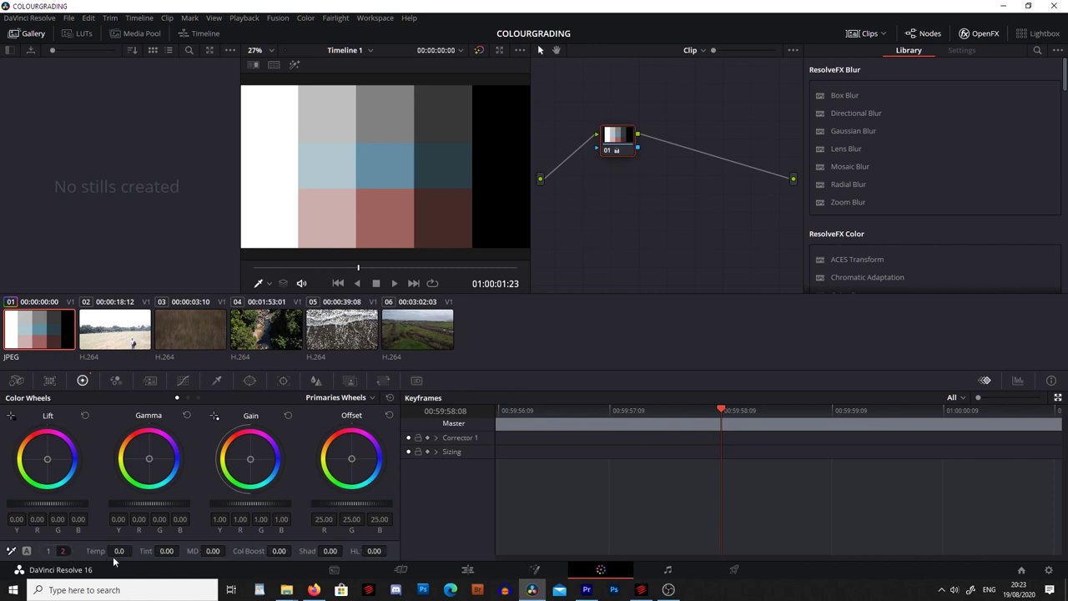
mouse_move(116, 554)
mouse_down()
mouse_move(50, 554)
mouse_move(134, 555)
mouse_up()
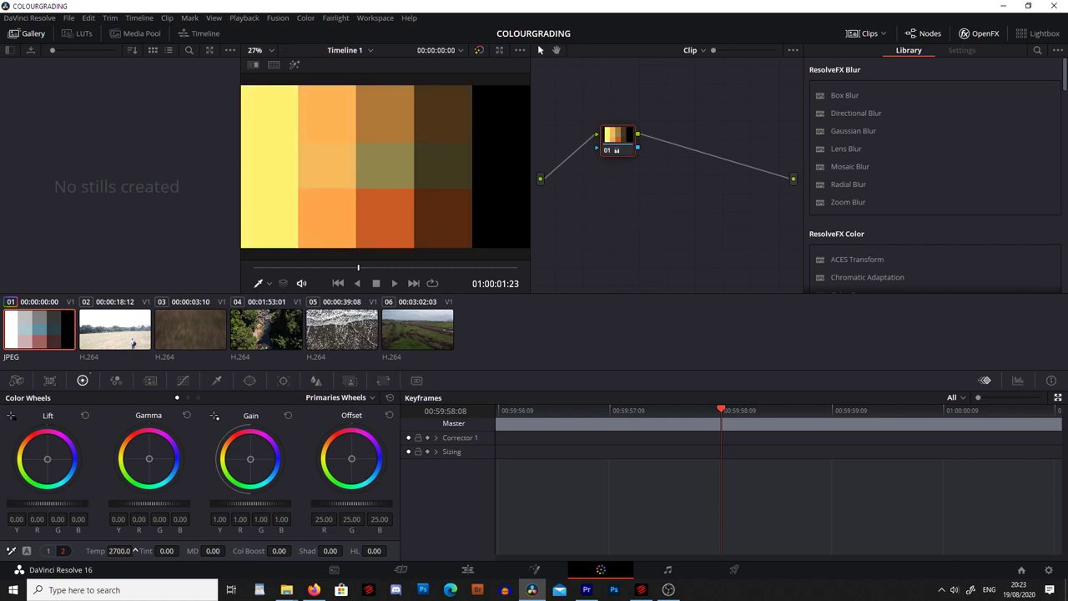
- Vary the colour temperature of the chart and reset it to its default of 0.0
drag(133, 554, 127, 554)
drag(121, 550, 125, 550)
double_click(119, 550)
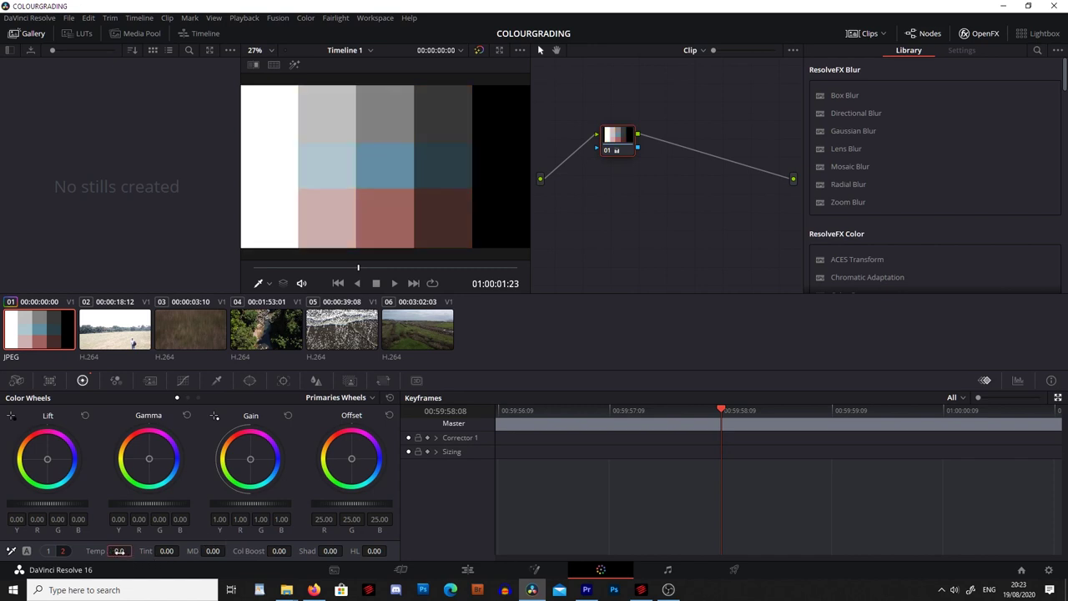
- Select the field clip 02 and show its video scopes in a floating window over the node area
click(119, 333)
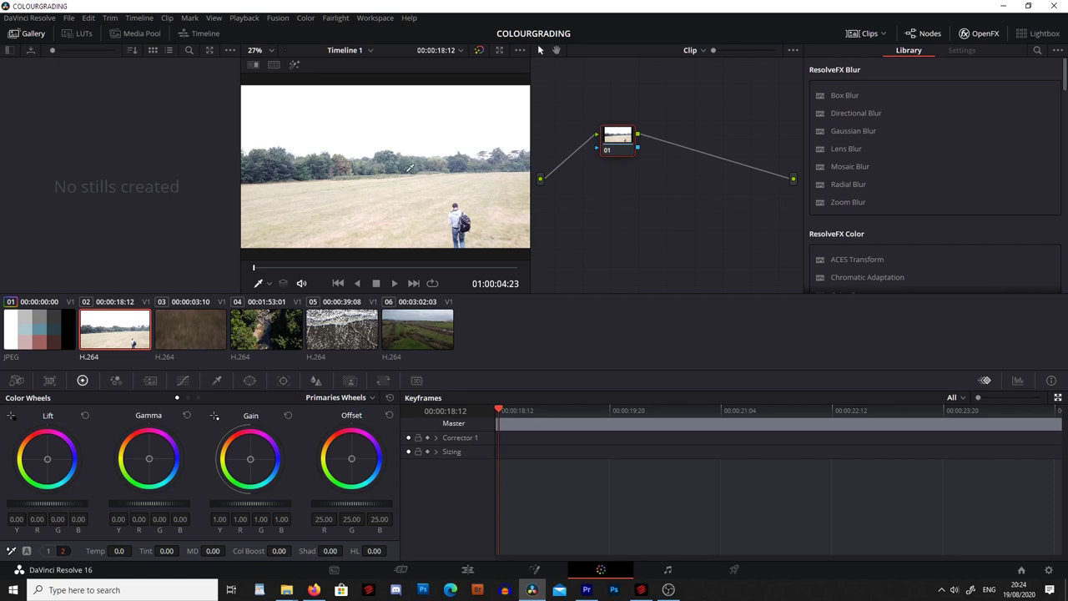
right_click(414, 202)
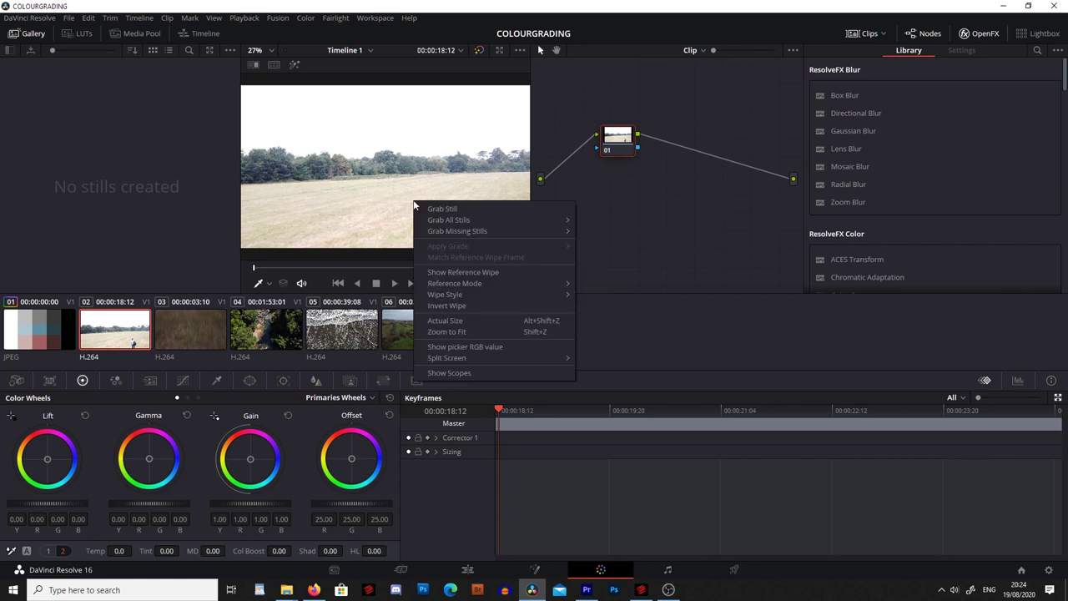
click(444, 369)
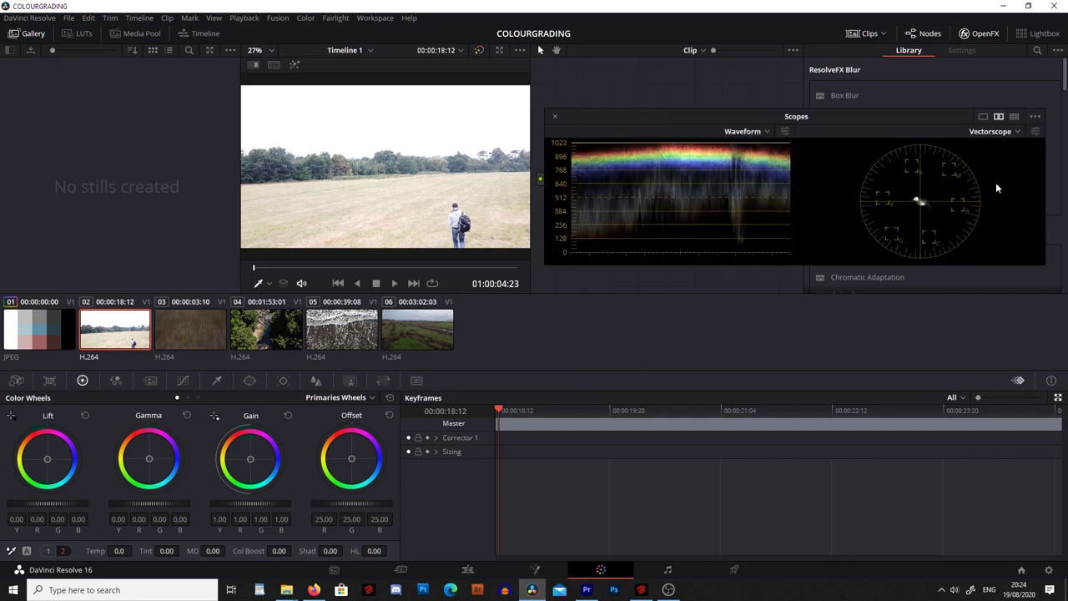
drag(935, 116, 826, 139)
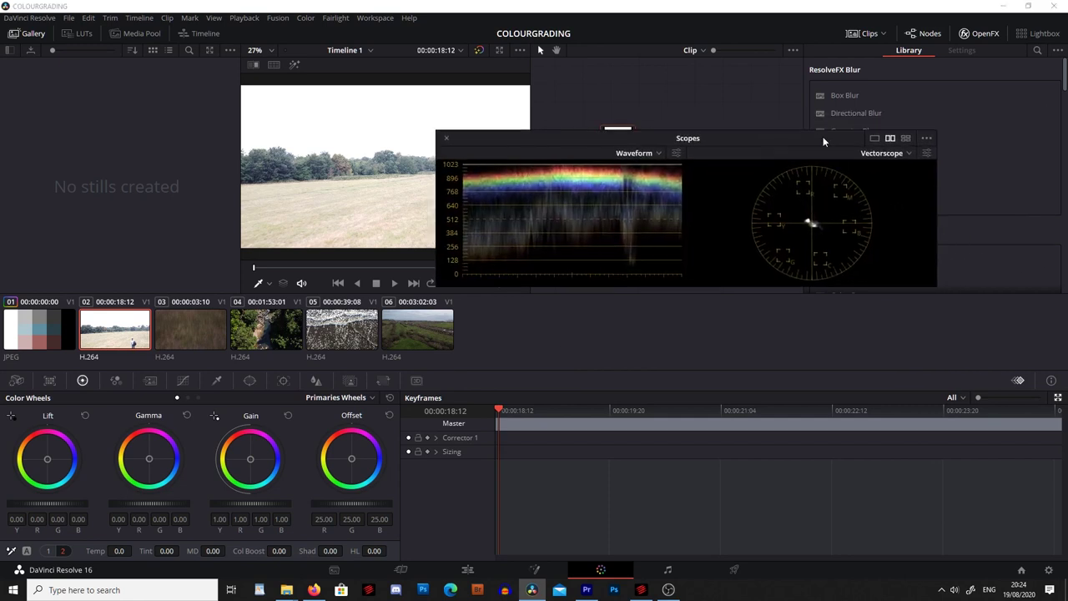
- Try the four-scope layout and a Histogram, returning to the two-scope layout with Waveform and Vectorscope
click(904, 139)
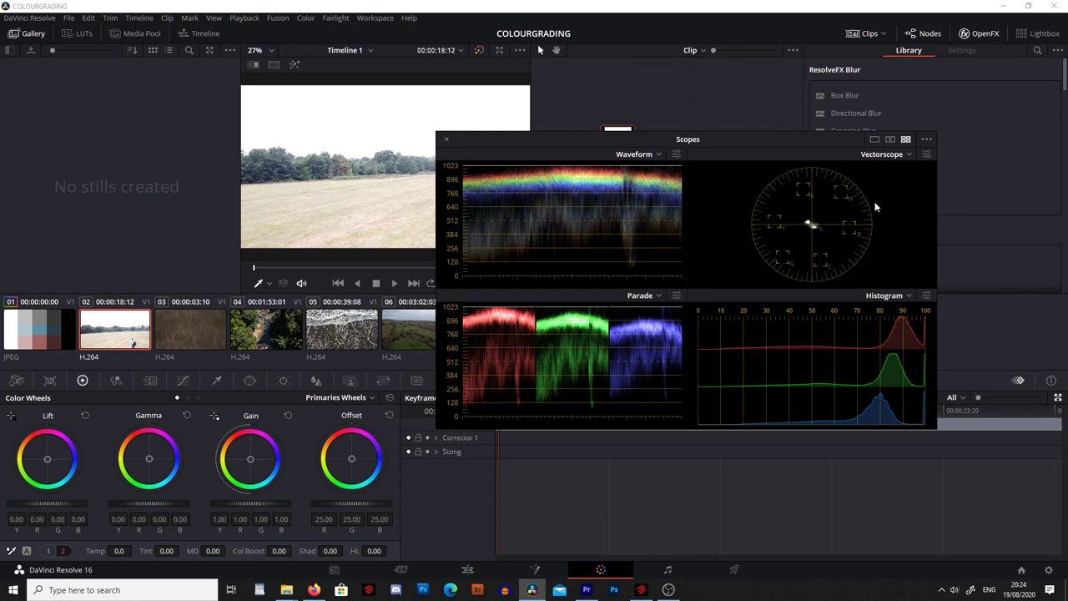
click(891, 139)
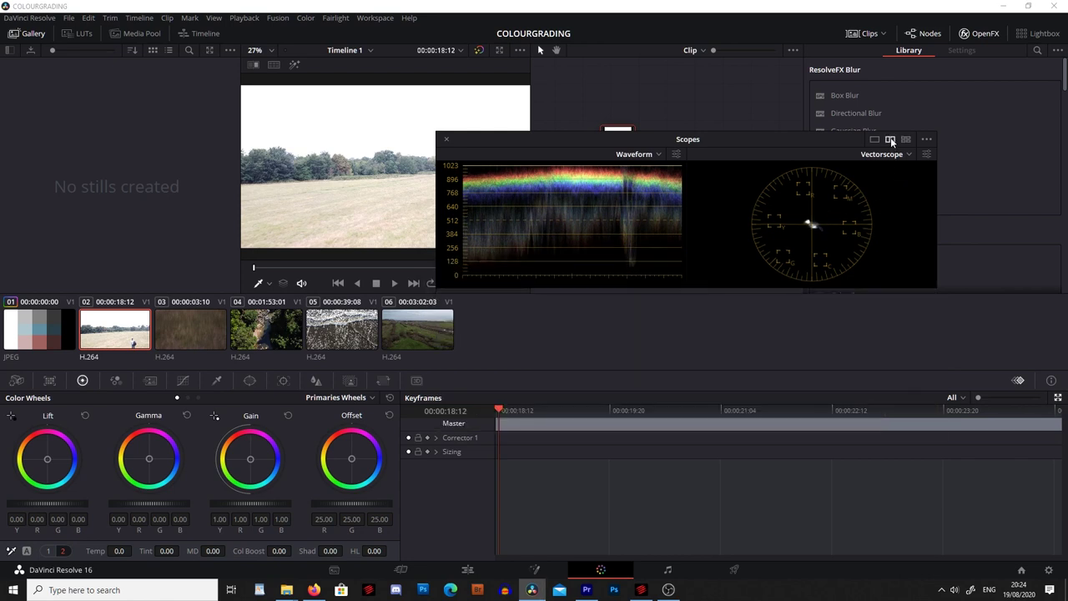
click(659, 155)
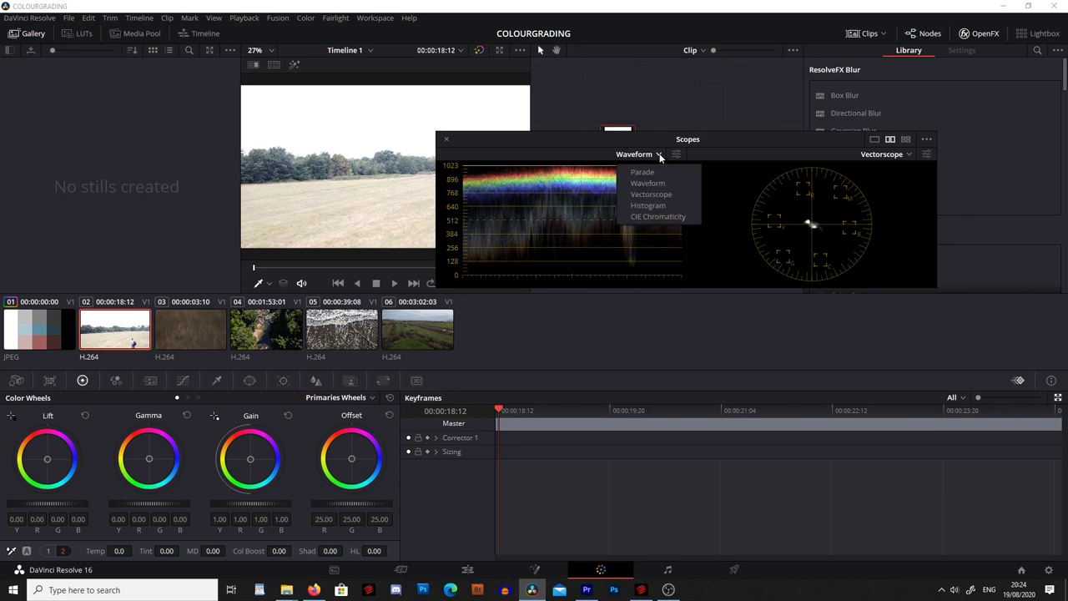
click(646, 206)
click(657, 157)
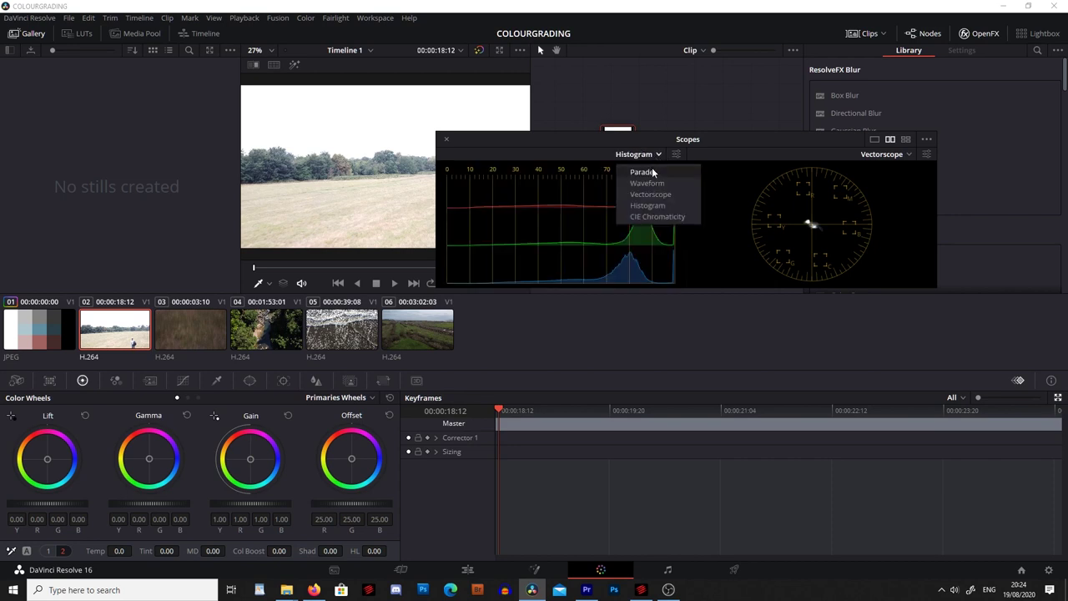
click(651, 182)
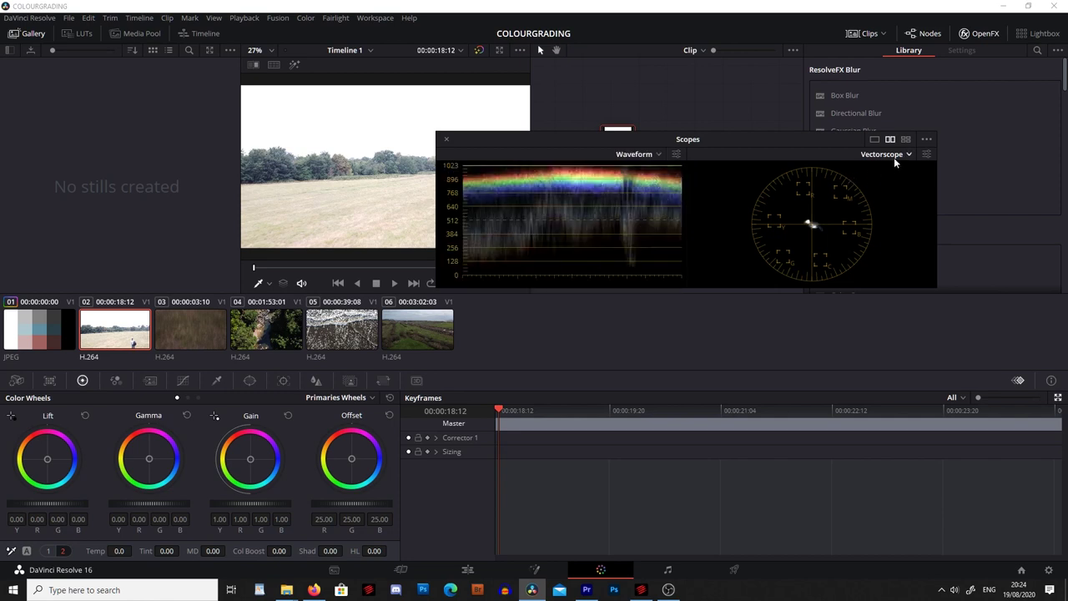
- Reposition the Scopes window beside the viewer so the person in the field stays uncovered
drag(602, 138, 704, 114)
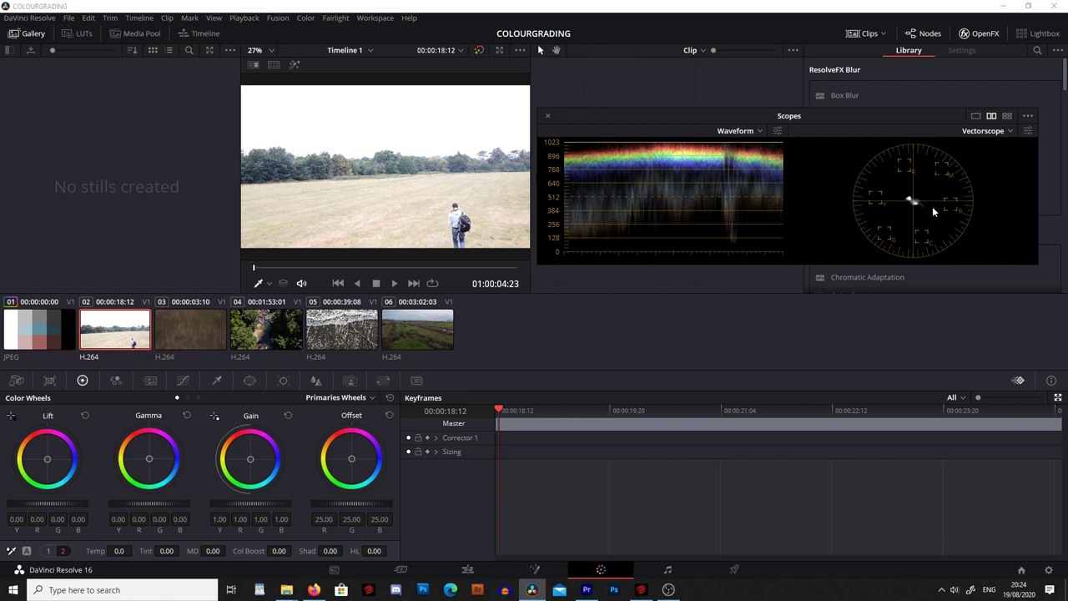
drag(822, 115, 766, 113)
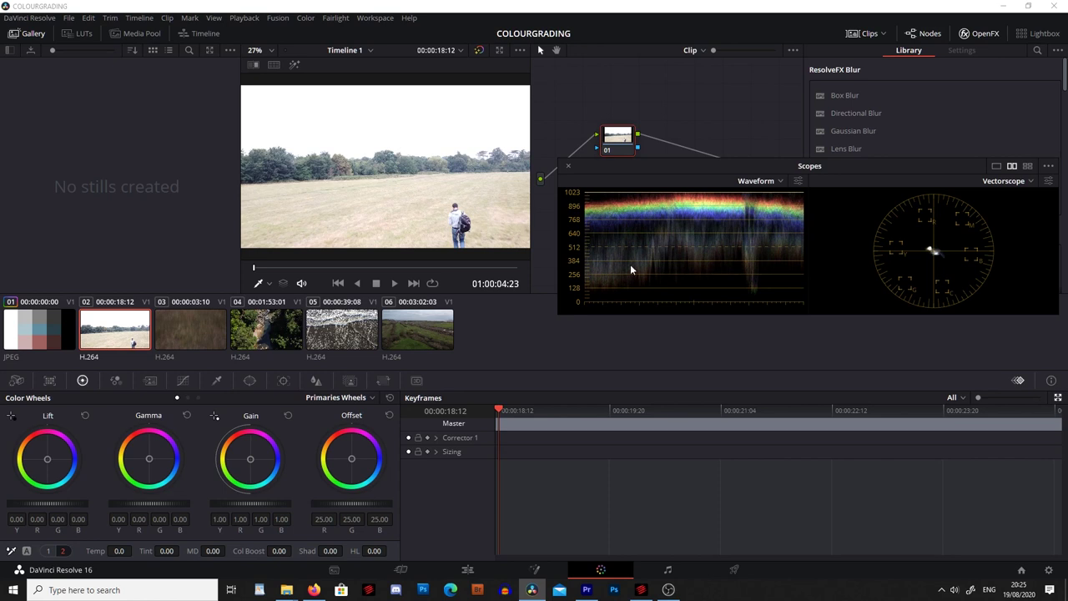
drag(680, 164, 647, 140)
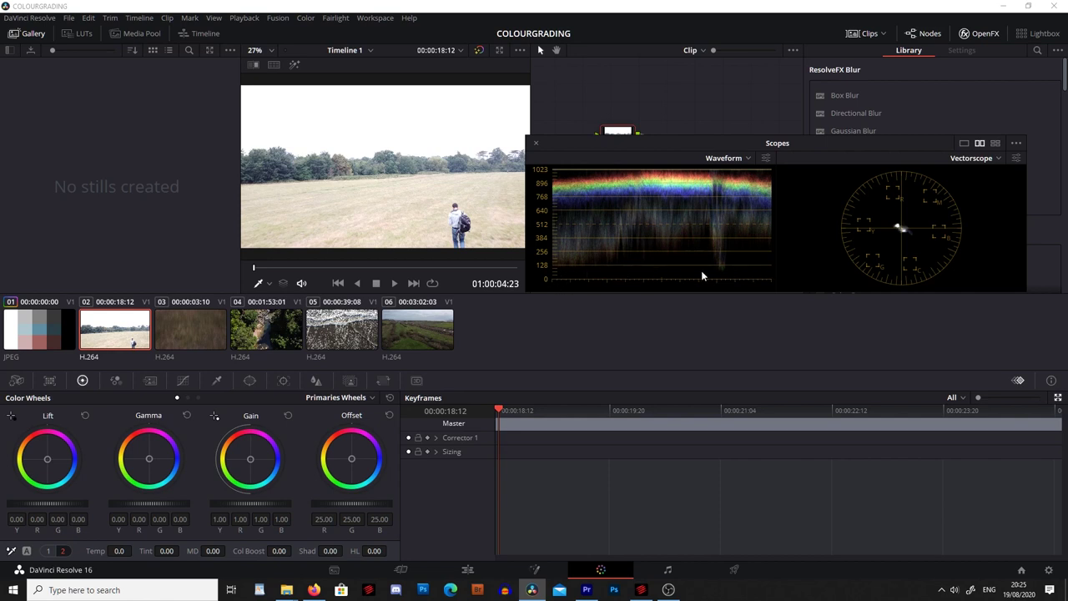
- Grade the field clip with Gamma -0.61 and Lift 0.06, trying a Gain change and resetting it to 1.00
drag(55, 507, 48, 507)
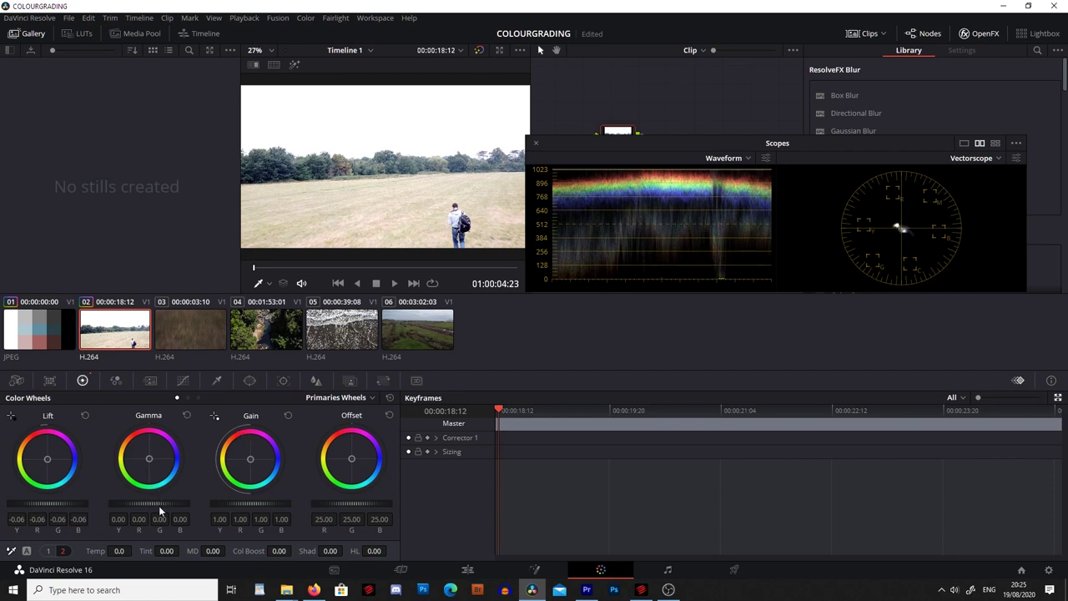
drag(161, 509, 109, 509)
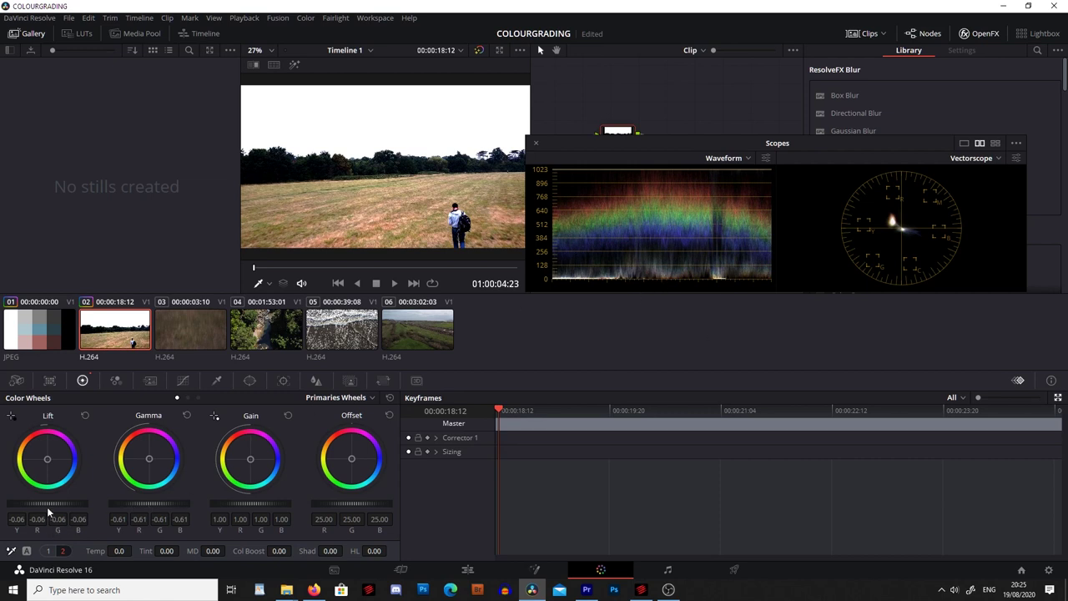
drag(43, 504, 52, 503)
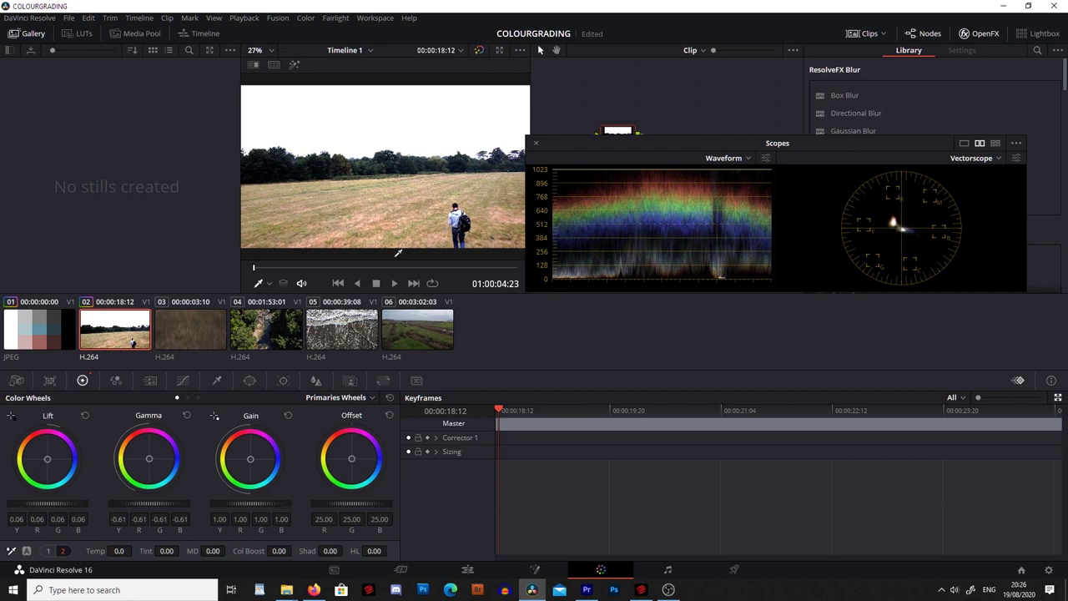
mouse_move(609, 152)
mouse_down()
mouse_move(639, 125)
mouse_move(615, 146)
mouse_up()
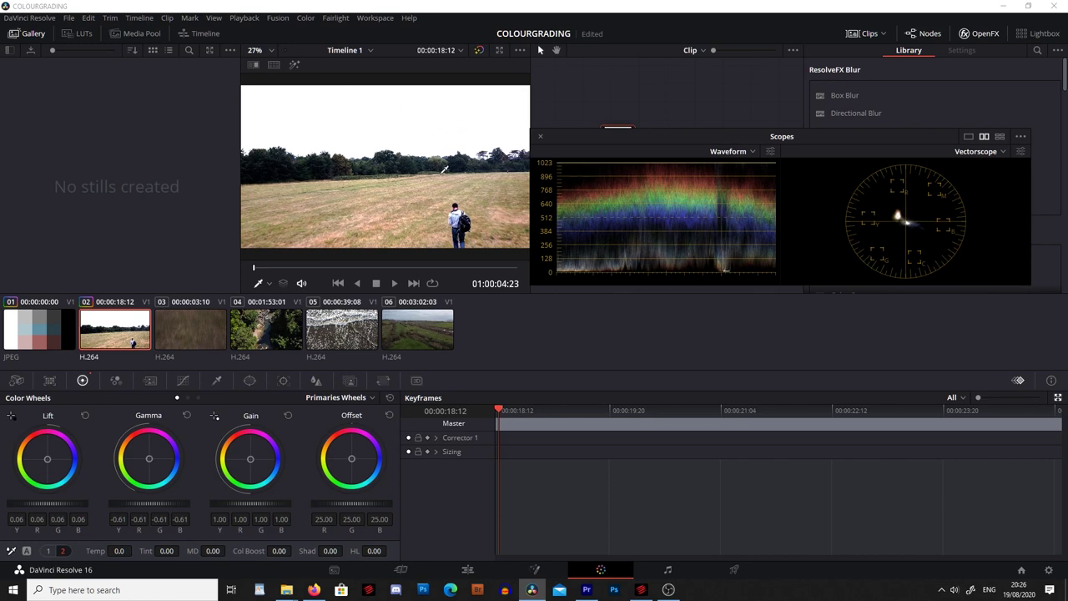
mouse_move(262, 503)
mouse_down()
mouse_move(232, 503)
mouse_move(266, 504)
mouse_move(255, 503)
mouse_up()
click(288, 413)
- Play back the graded field clip to review the correction
key(space)
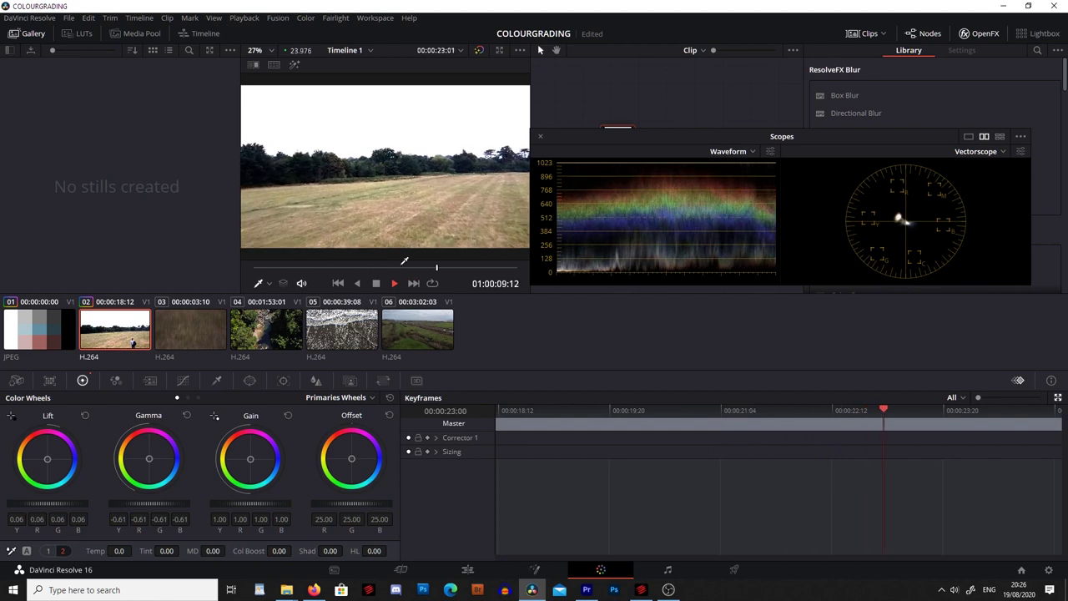
key(space)
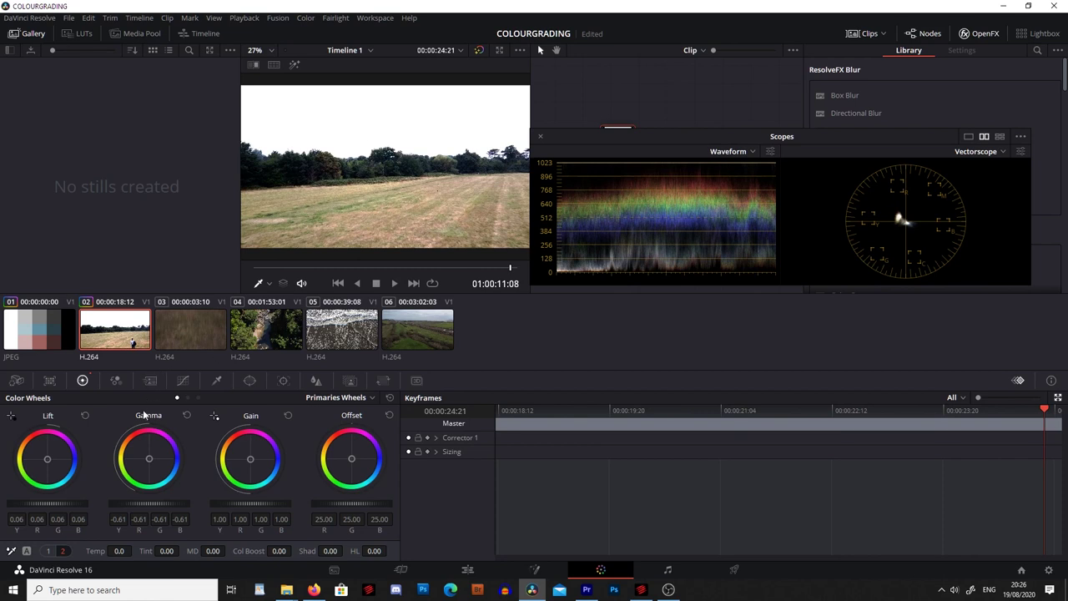
key(Up)
- Grade clip 03 at the frame of the person on the log with Gain 1.64, Gamma 0.07 and Lift -0.02
click(193, 327)
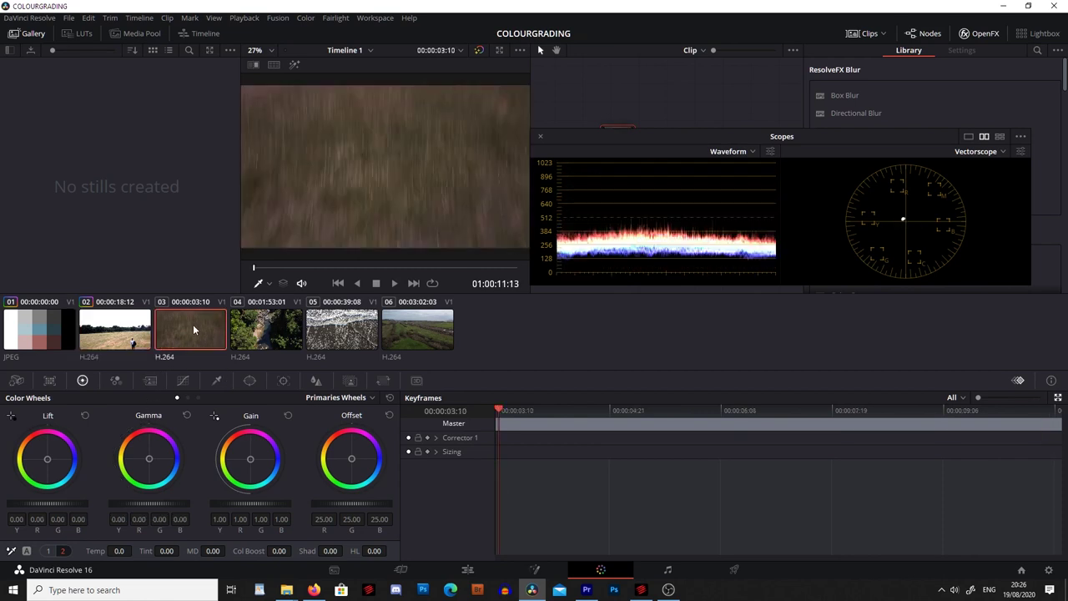
key(space)
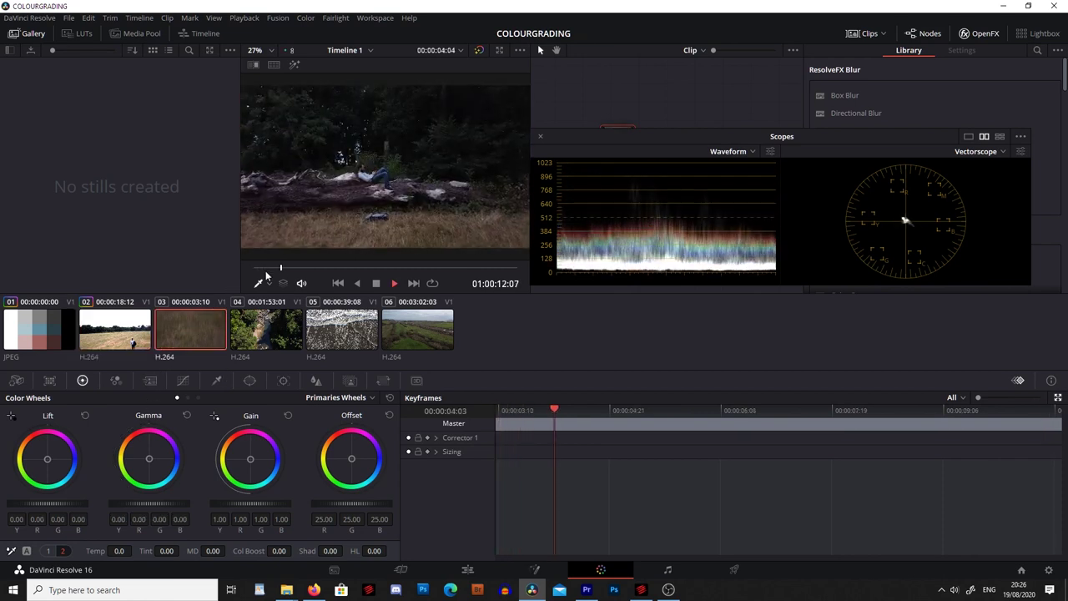
key(space)
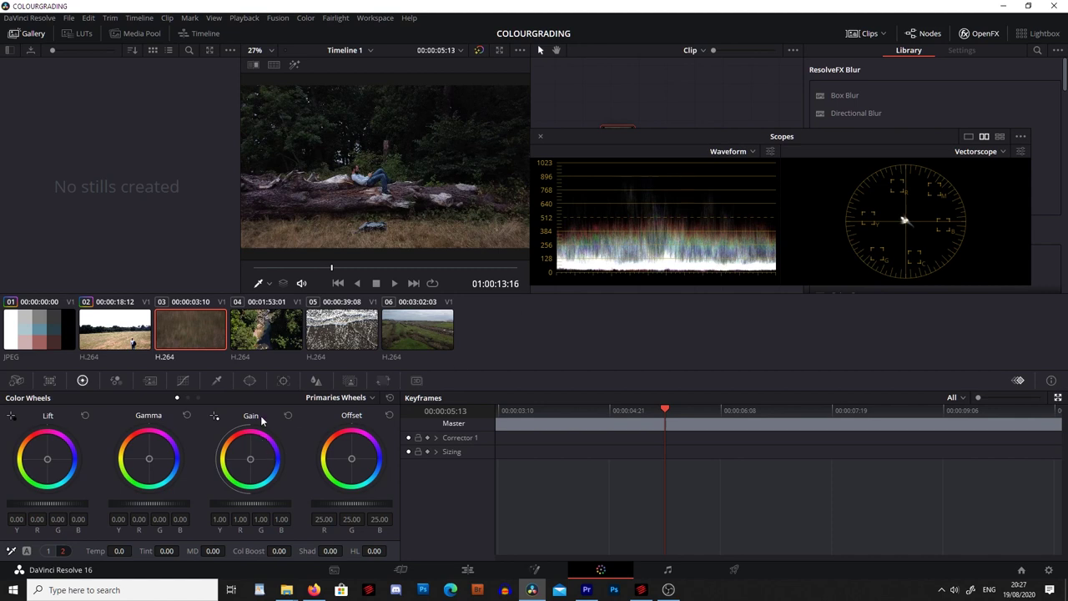
drag(244, 502, 305, 501)
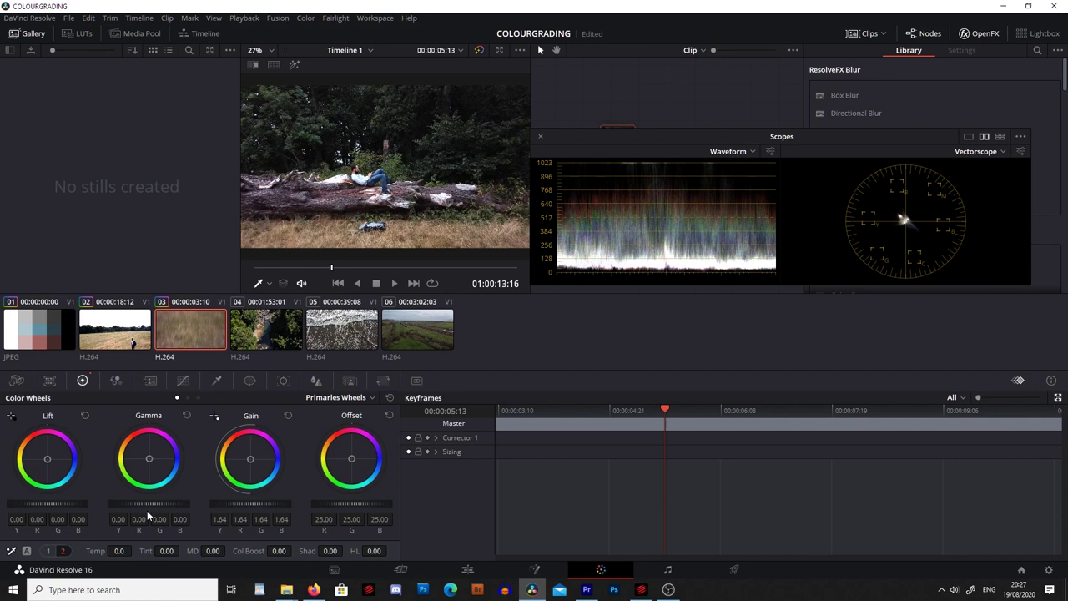
drag(151, 506, 156, 506)
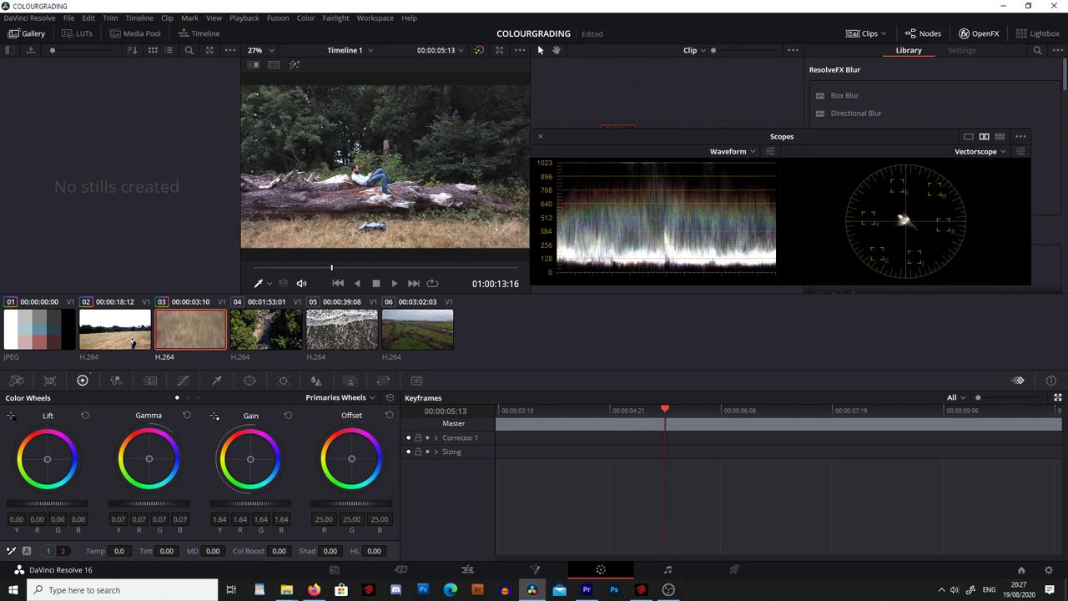
drag(48, 503, 44, 503)
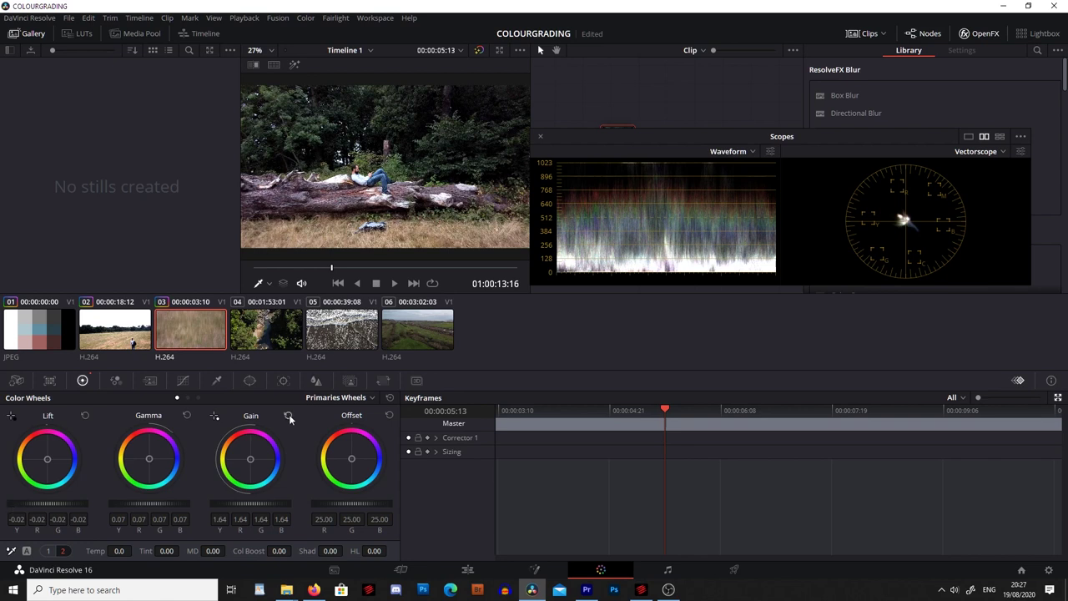
- Shape a gentle S-curve on clip 03 by lowering a shadow point and adding a slightly raised highlight point
click(182, 380)
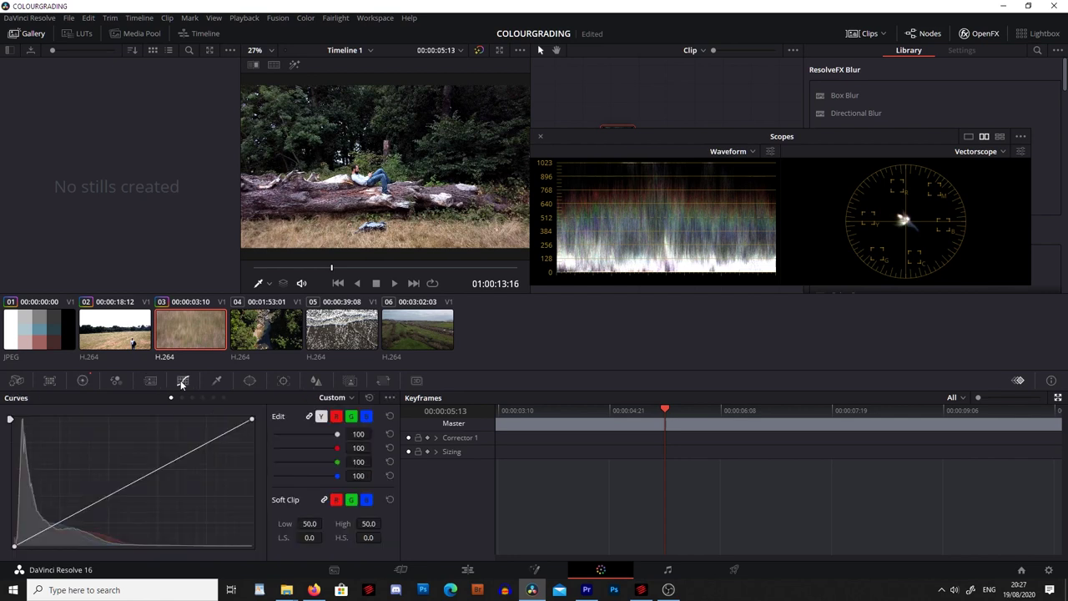
drag(85, 507, 86, 512)
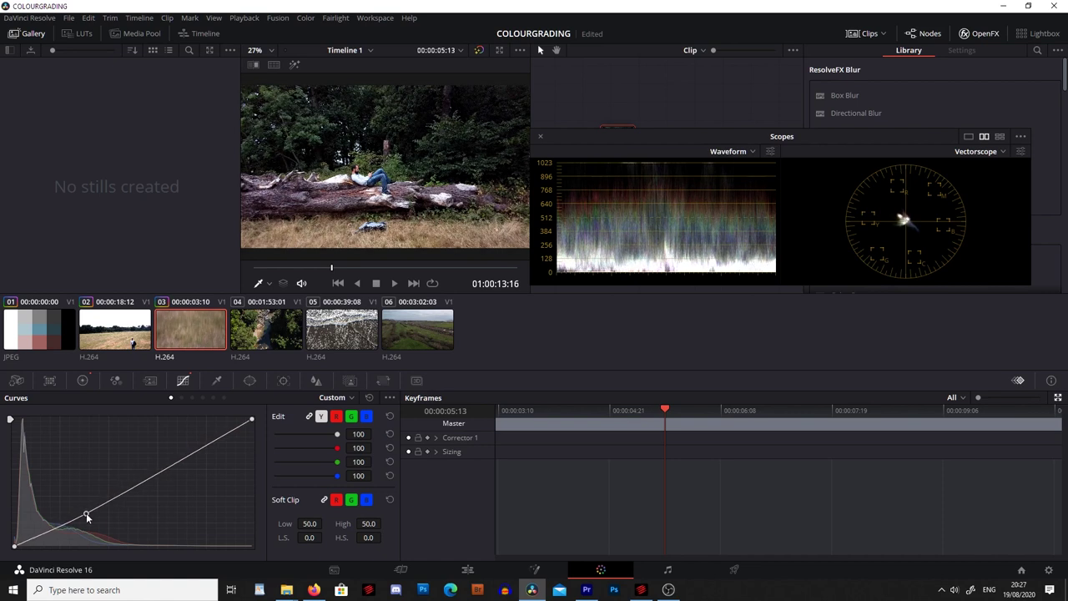
click(180, 458)
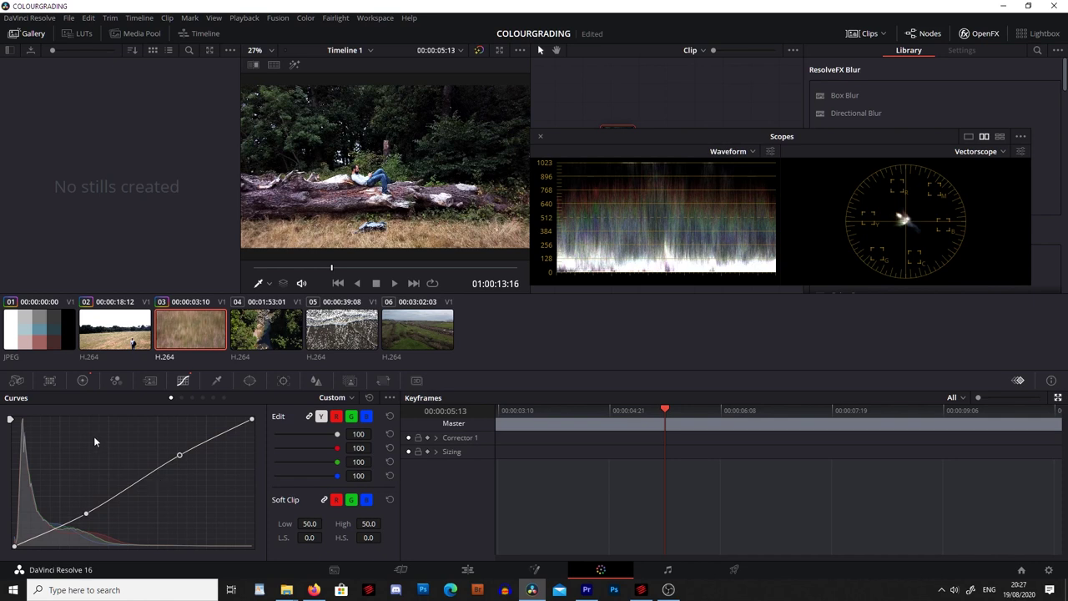
- Warm clip 03 to a colour temperature of 1050 and play it back from near its start
click(82, 380)
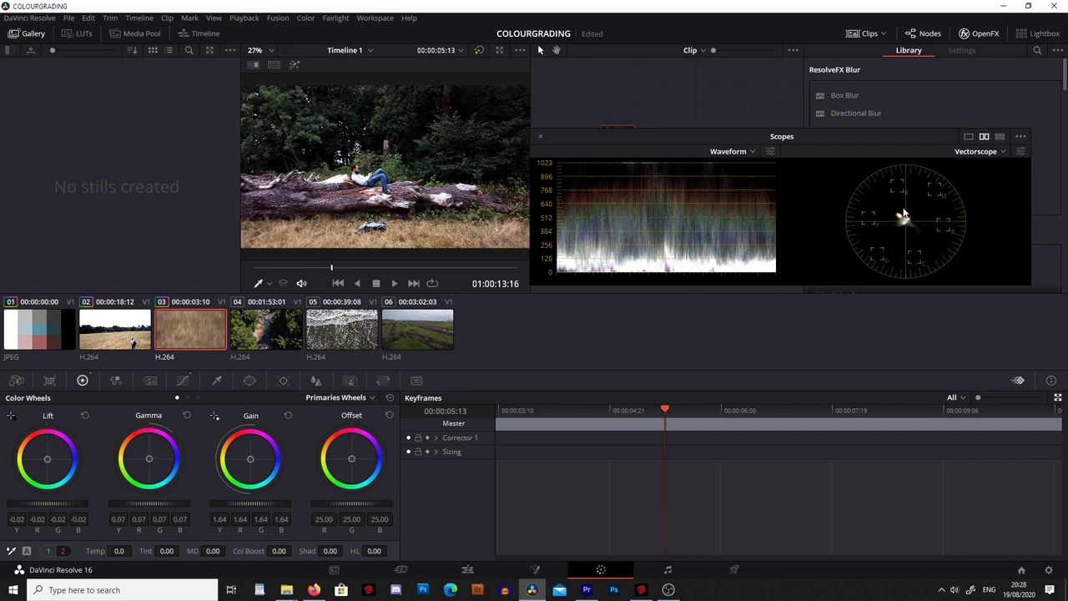
drag(119, 551, 143, 551)
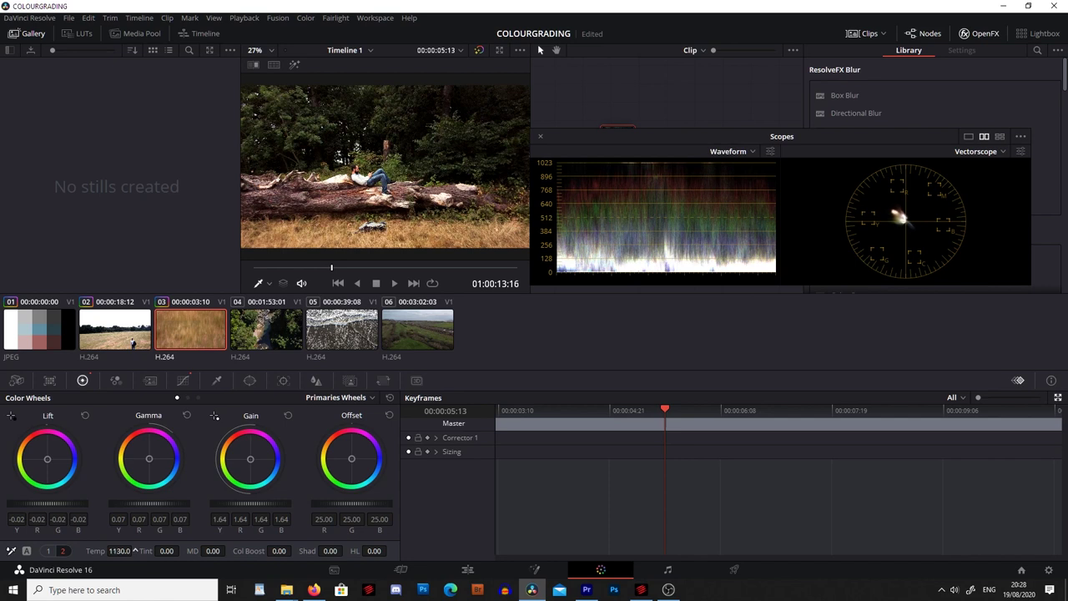
drag(134, 550, 115, 554)
drag(329, 269, 268, 272)
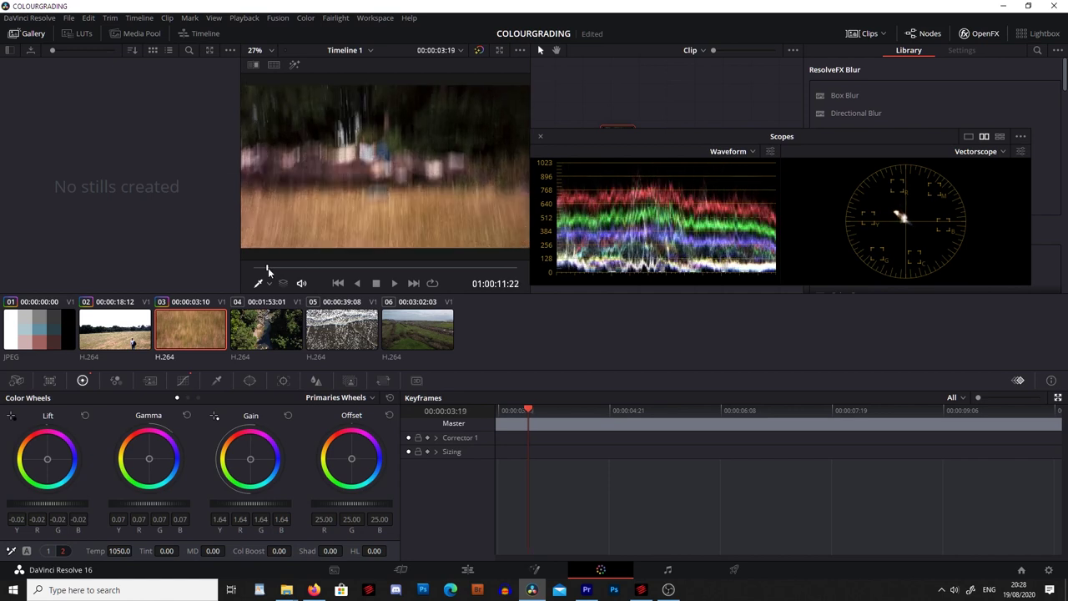
key(space)
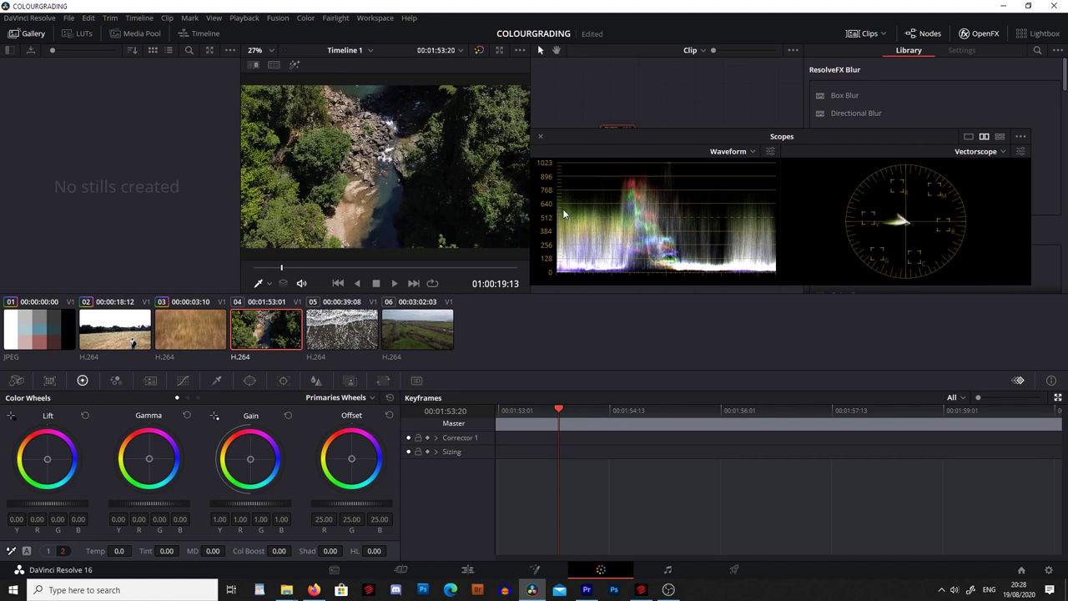
- Set clip 04's Gain to 1.10 and shape a very gentle S-curve with one shadow point and one highlight point
drag(627, 135, 633, 149)
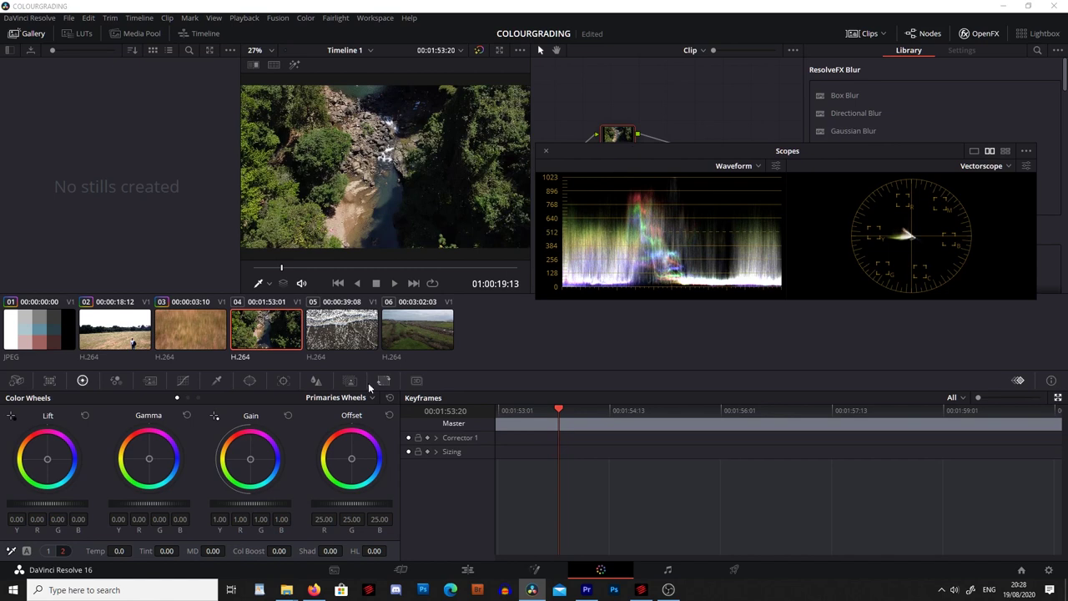
drag(249, 504, 279, 504)
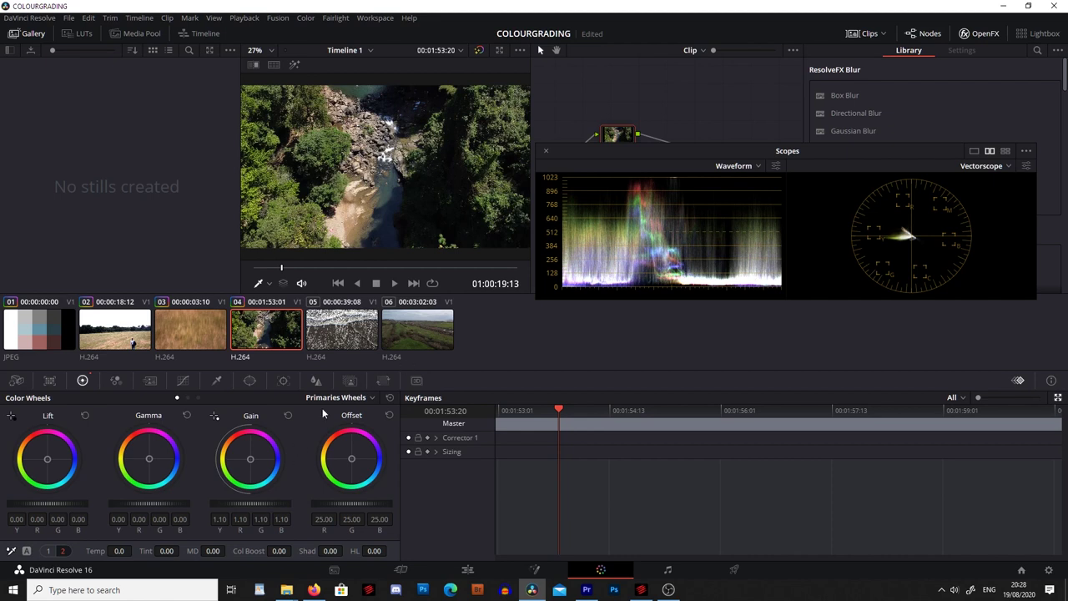
click(183, 381)
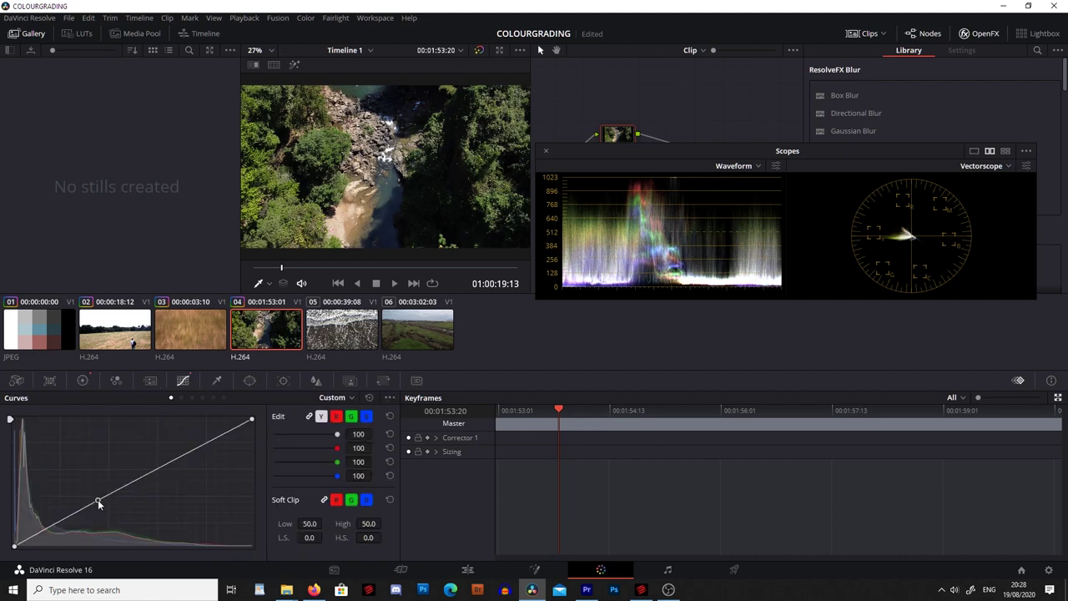
click(181, 455)
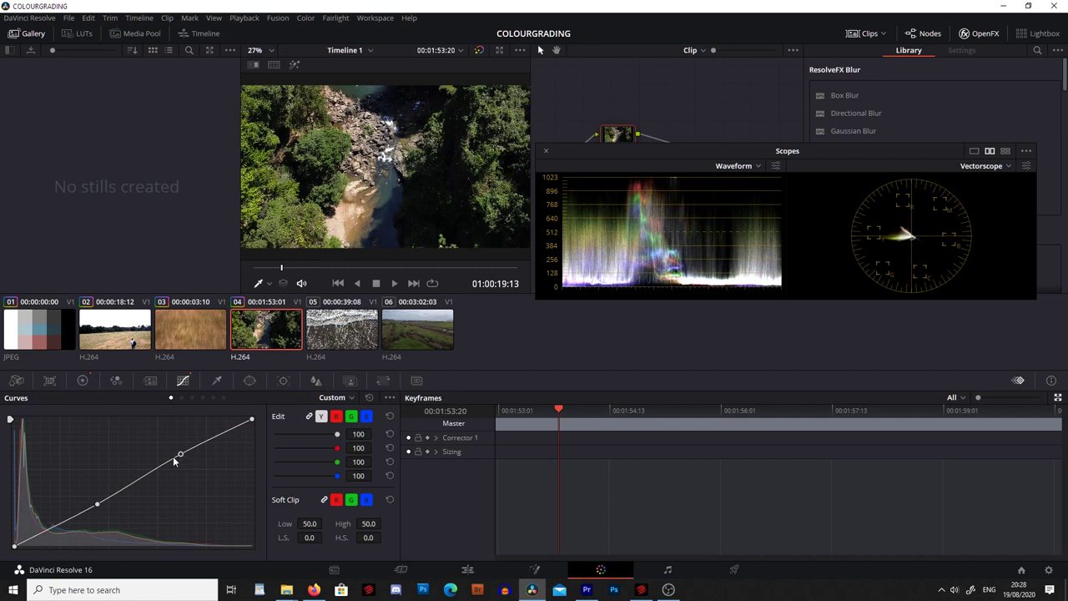
- Tint clip 04's Lift towards blue with blue at 0.04 and its Gain towards orange with red 1.17, green 1.10 and blue 0.97
click(83, 380)
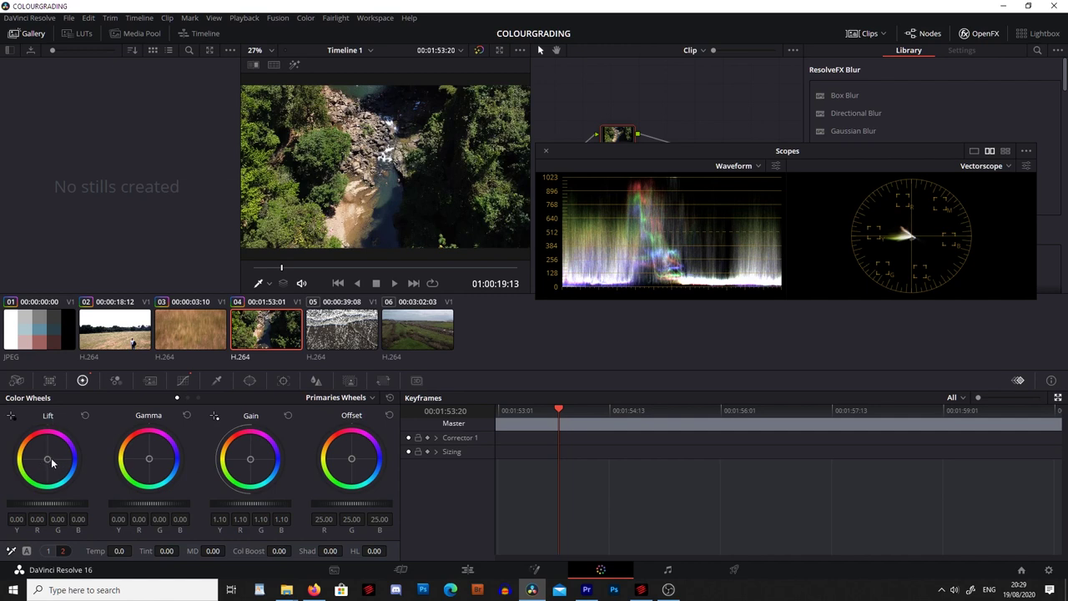
drag(48, 460, 50, 459)
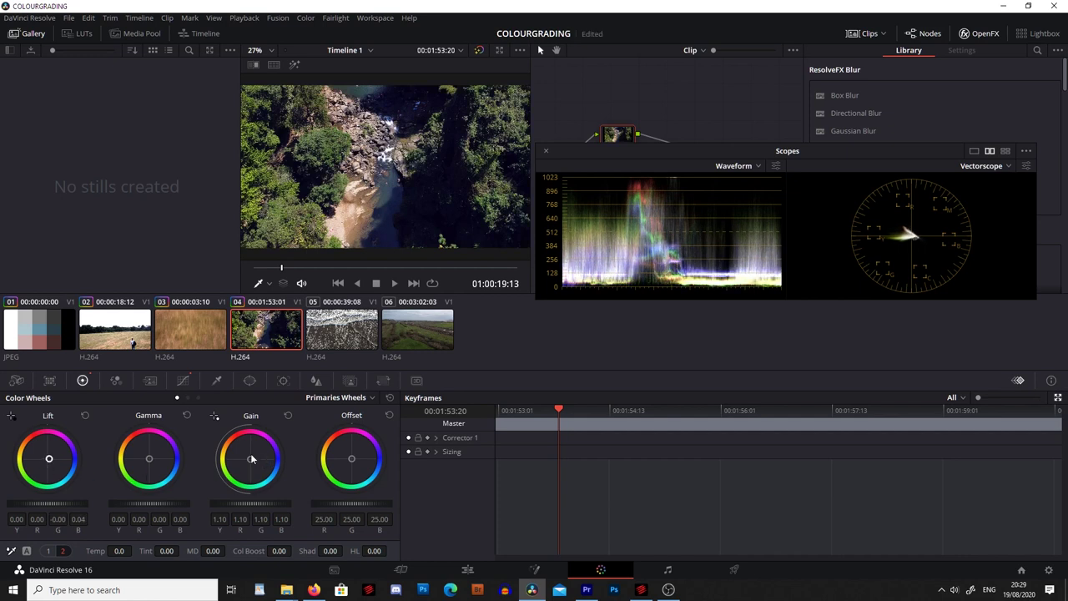
drag(250, 461, 248, 457)
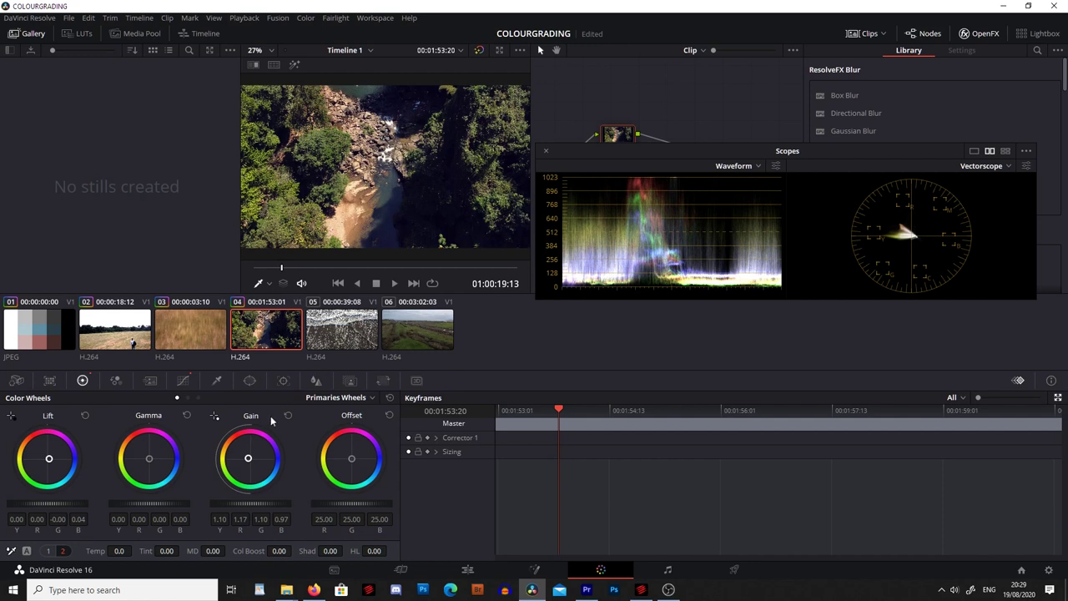
- Grade the waves clip 05 at frame 00:00:42:00 with Lift -0.08 and Gamma 0.10
click(337, 337)
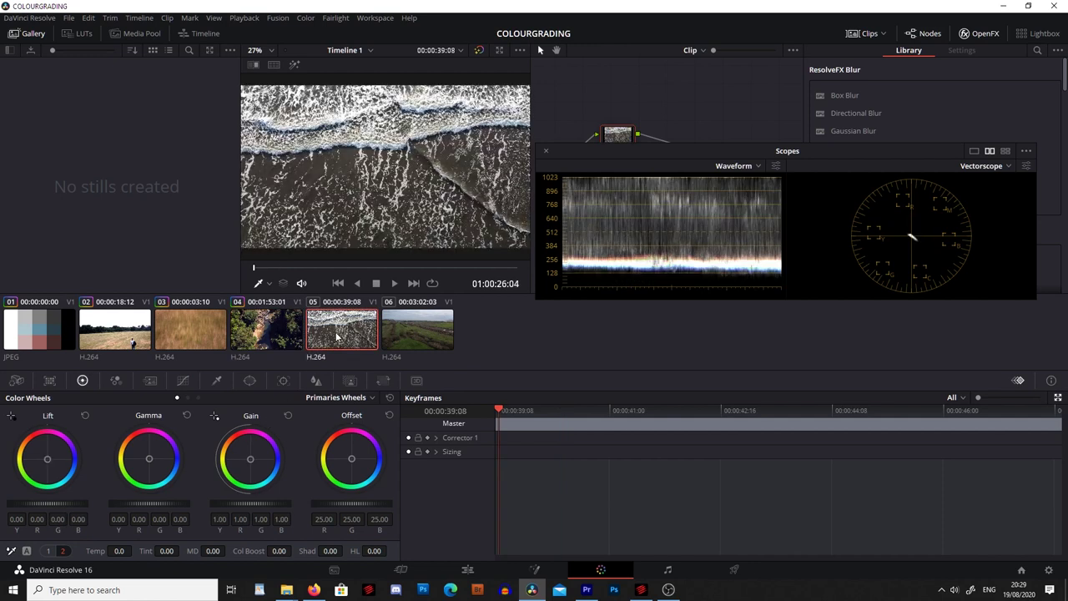
click(261, 268)
drag(261, 267, 338, 280)
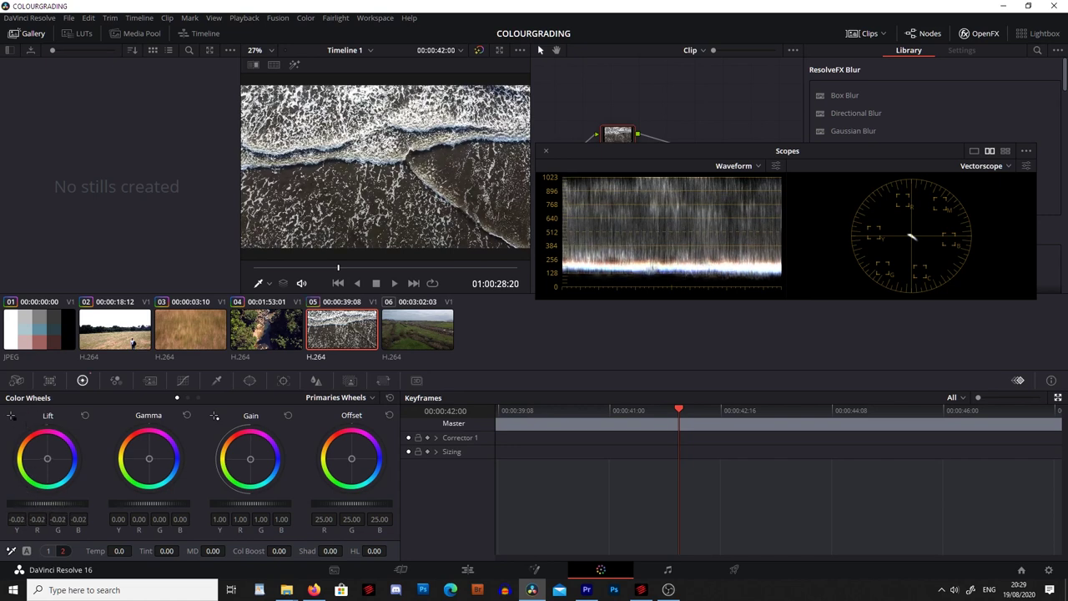
mouse_move(46, 505)
mouse_down()
mouse_move(21, 504)
mouse_move(44, 504)
mouse_up()
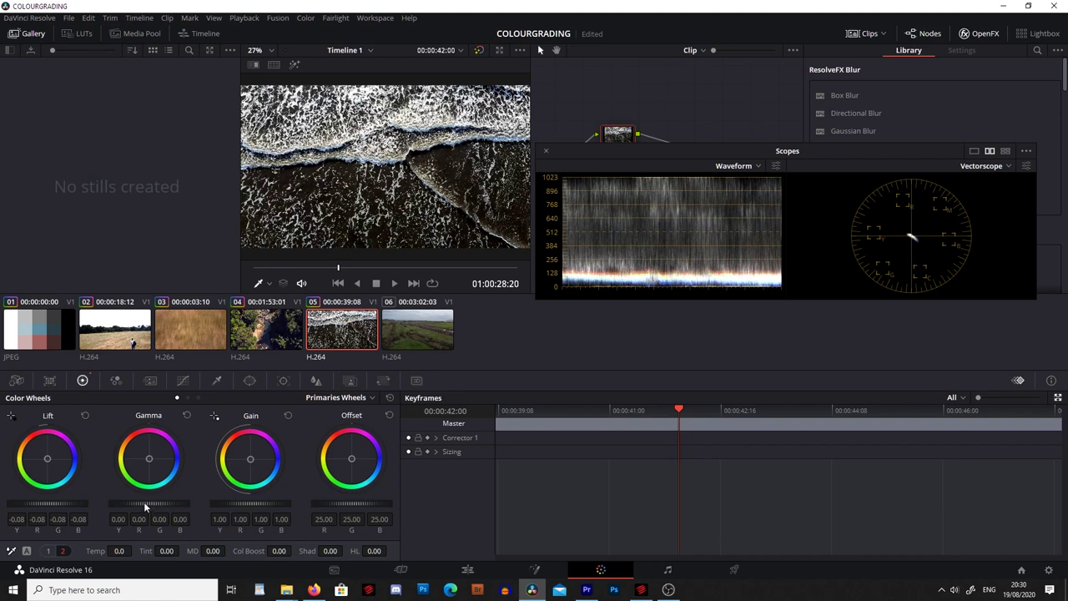
drag(149, 503, 170, 503)
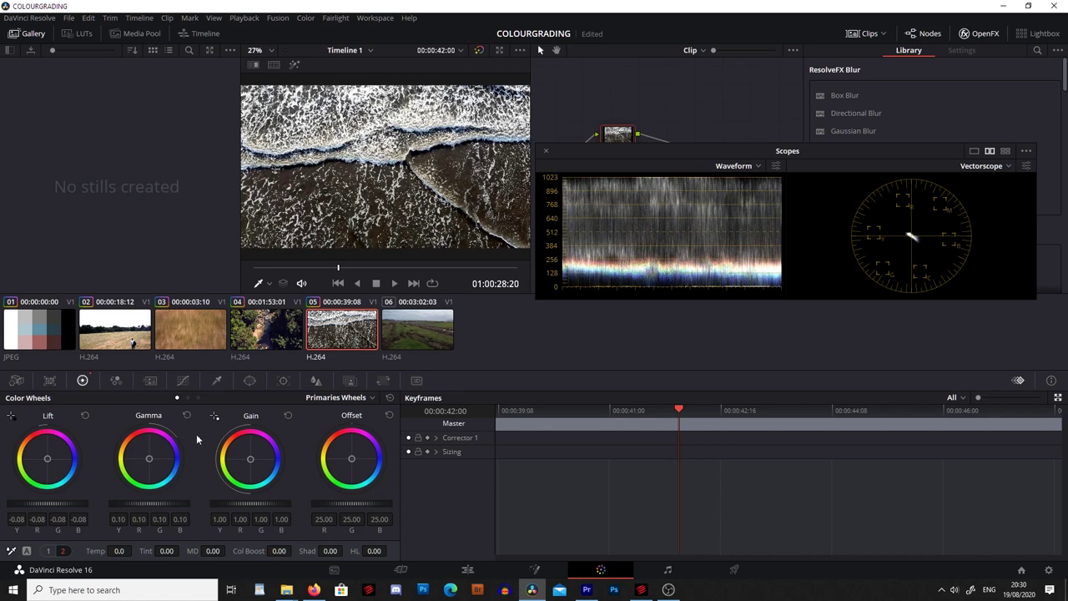
- Add a shadow point and a slightly raised highlight point to clip 05's custom curve for a gentle S shape
click(183, 381)
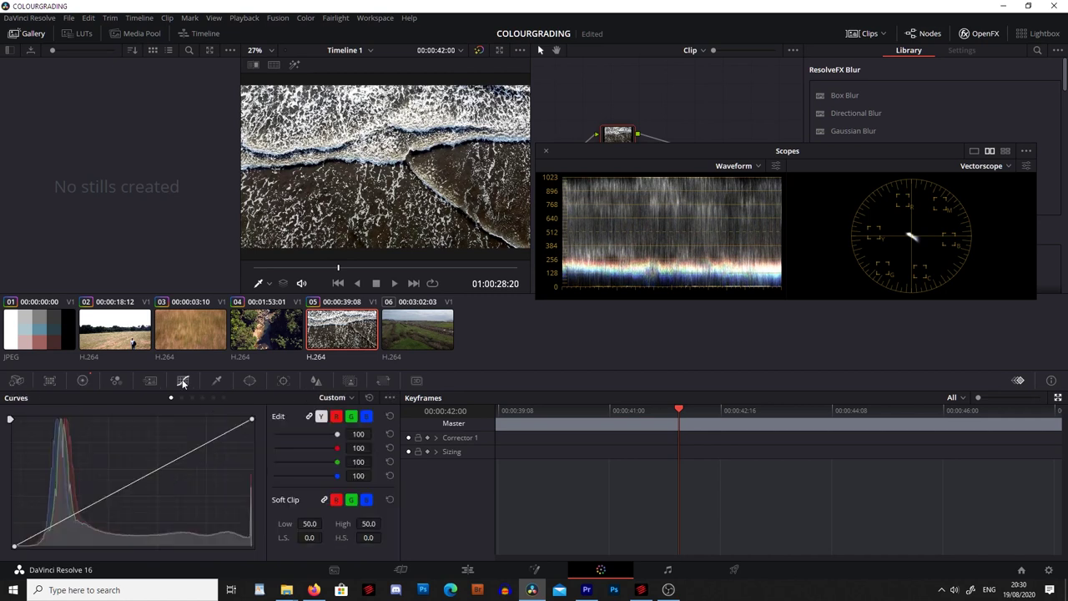
click(85, 508)
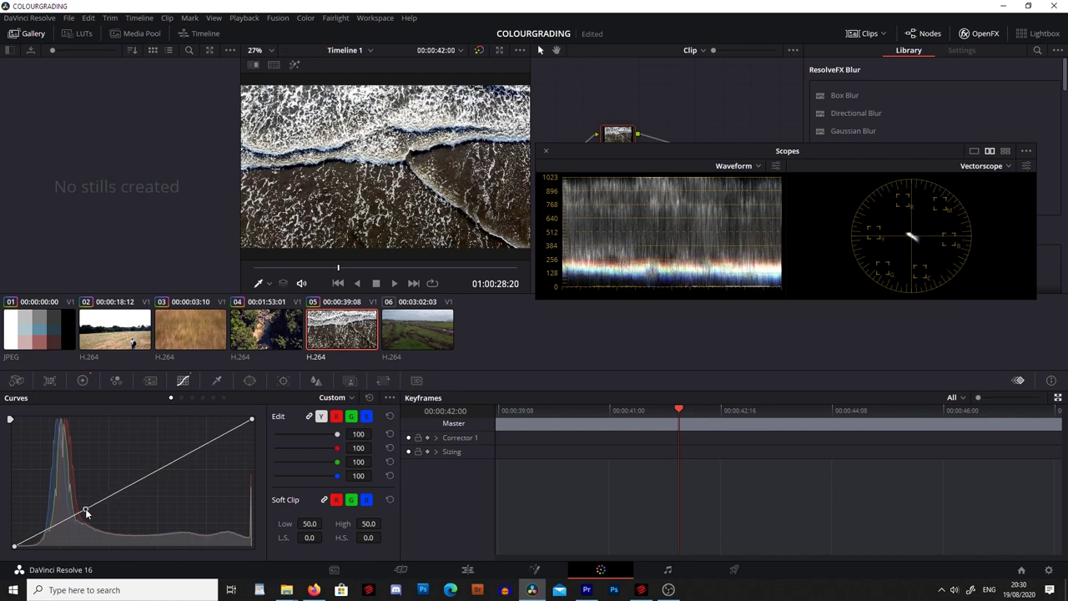
click(190, 451)
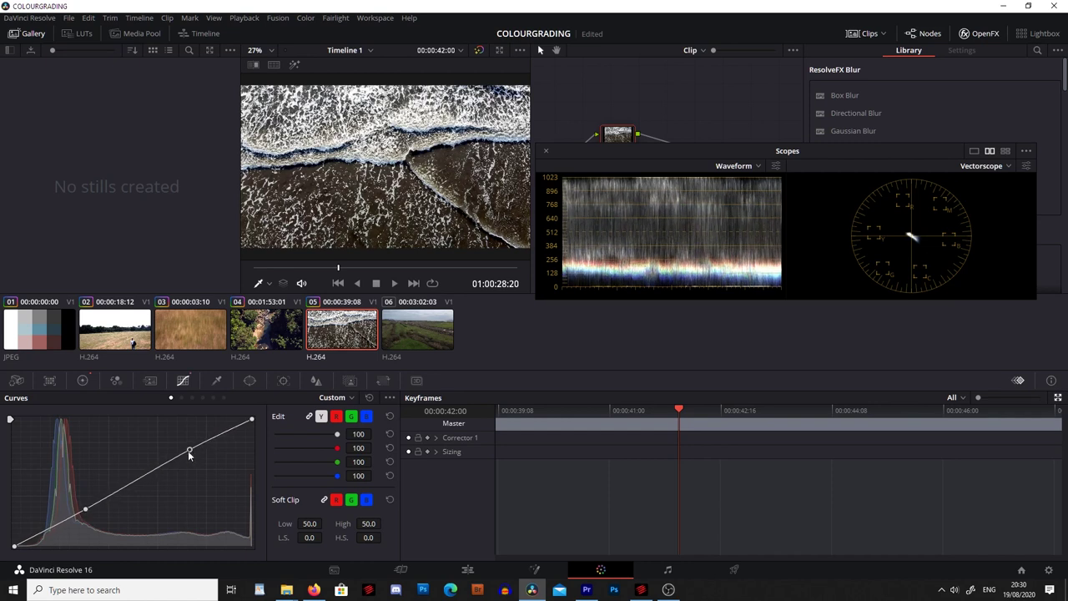
- Grade clip 06 at the ruined towers frame with Gain 1.08, Lift -0.04 and a blue-tinted Offset of 21.77, 24.78 and 31.76
click(421, 339)
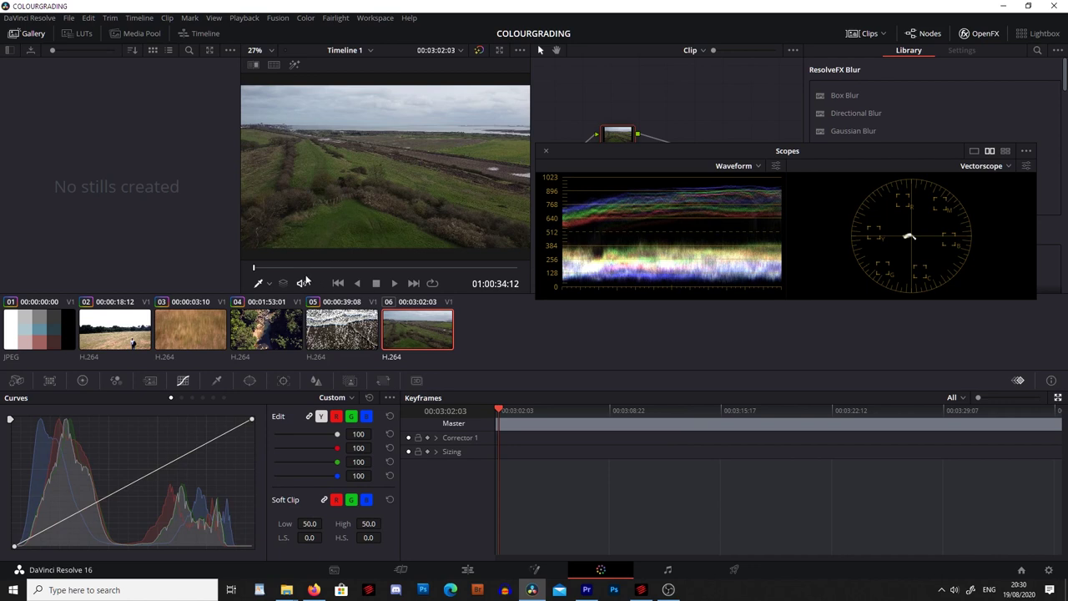
key(space)
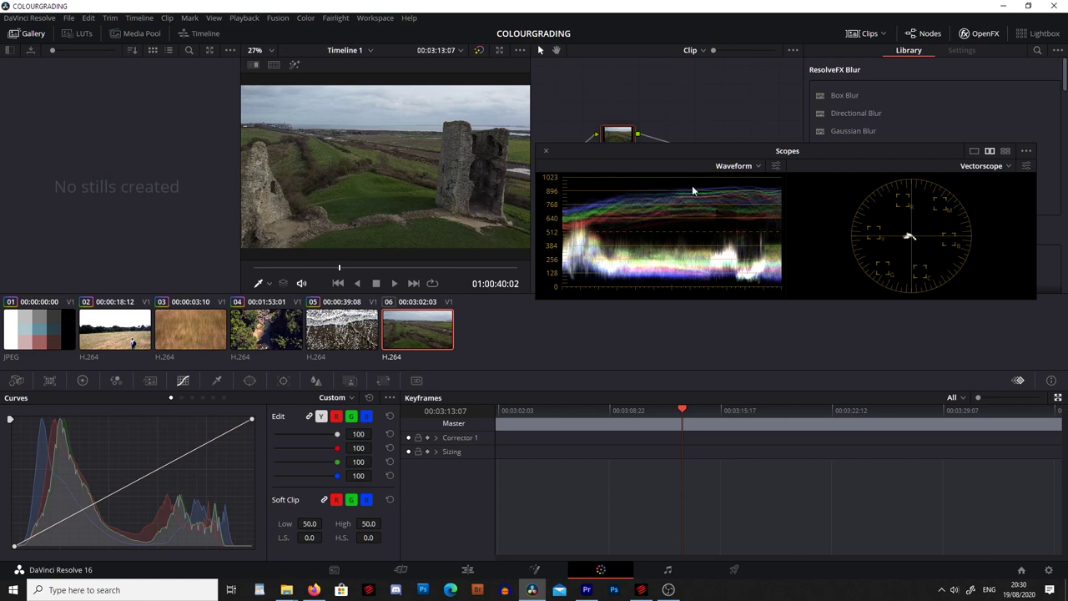
click(82, 381)
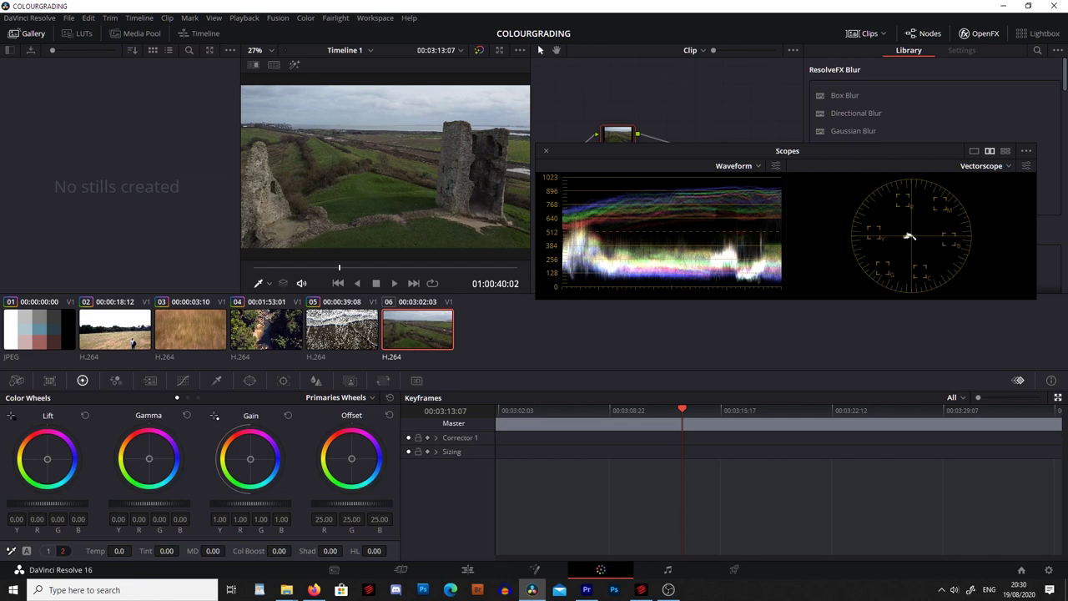
drag(215, 415, 215, 415)
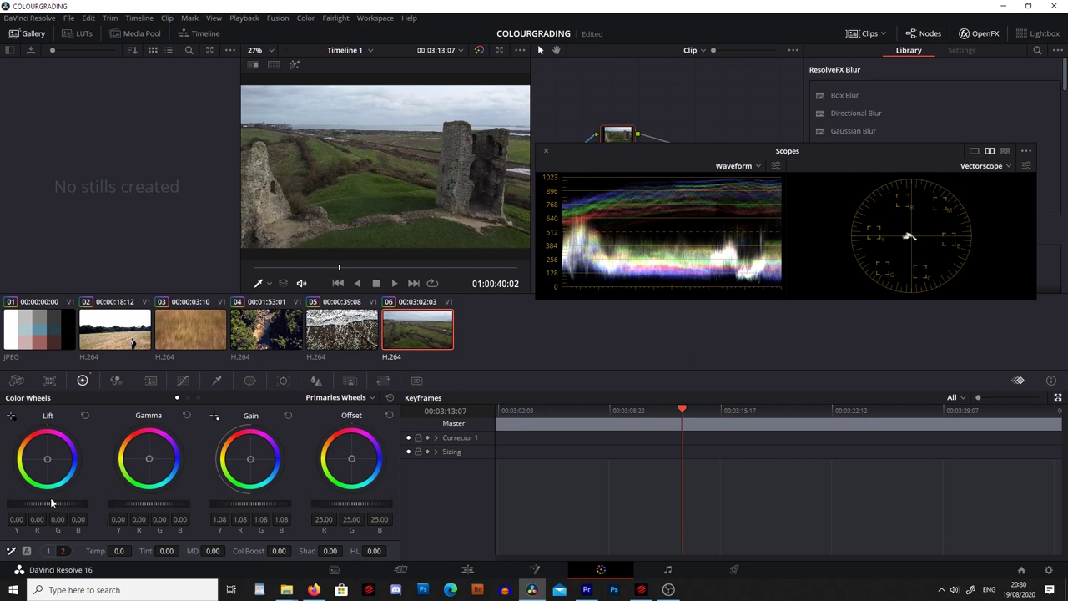
drag(50, 504, 33, 504)
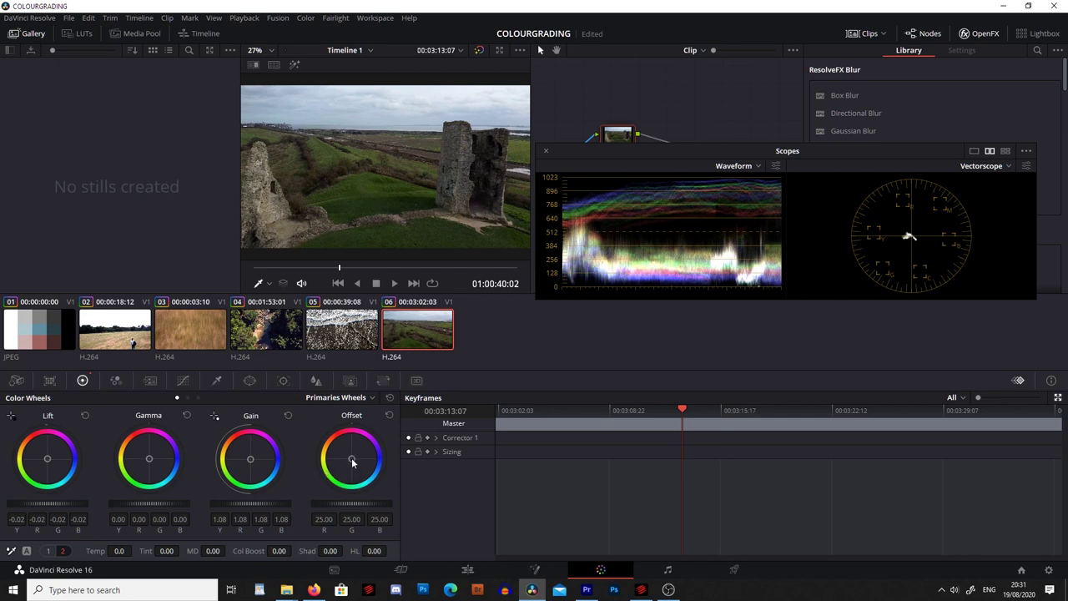
drag(351, 459, 355, 461)
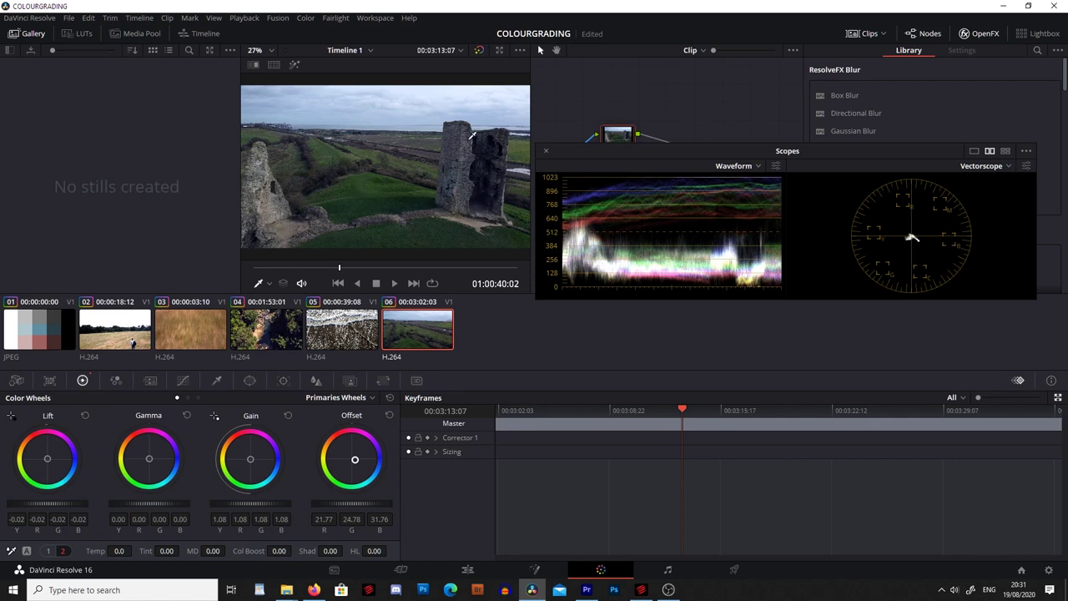
drag(52, 502, 45, 502)
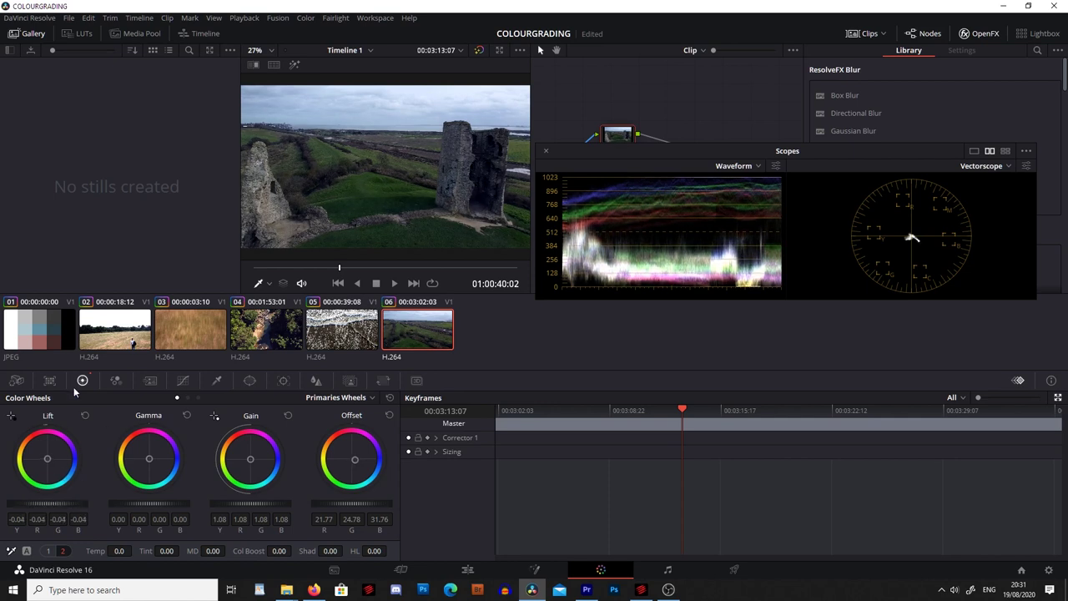
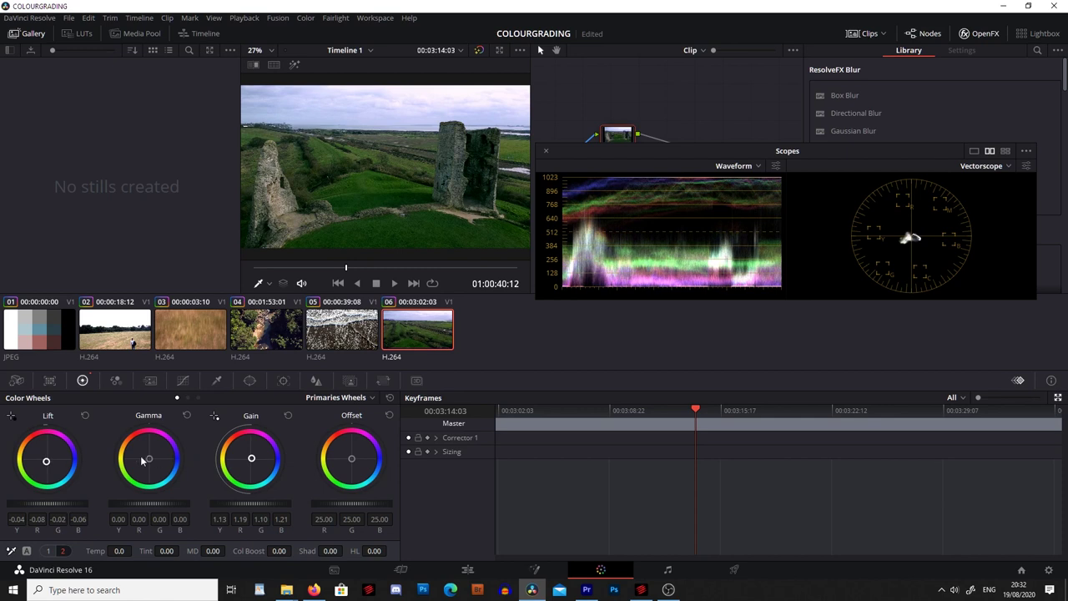
- Undo the last two Gain adjustments on clip 06
key(ctrl+z)
key(ctrl+z)
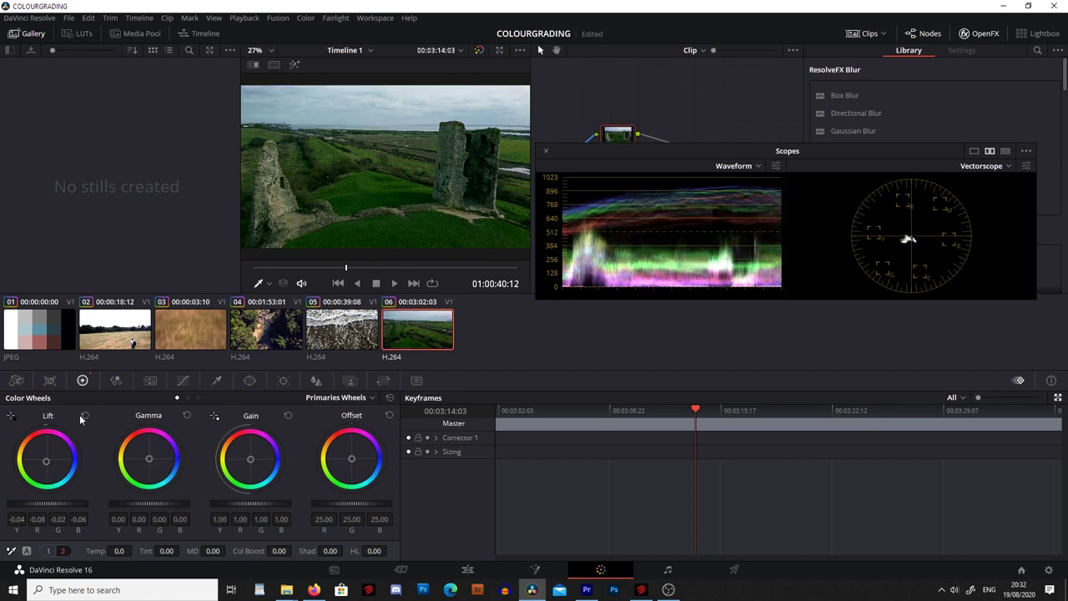
- On the Edit page, move the waves and DJI_0291 clips further along the timeline and place a second waterfall 1080.MP4 after the first
click(467, 569)
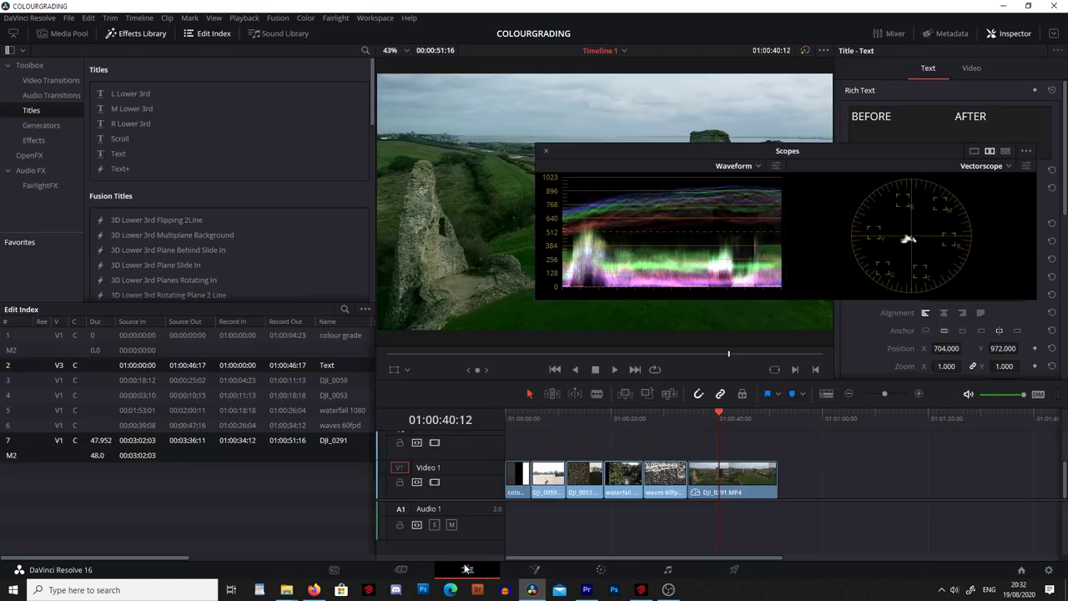
drag(902, 455, 644, 511)
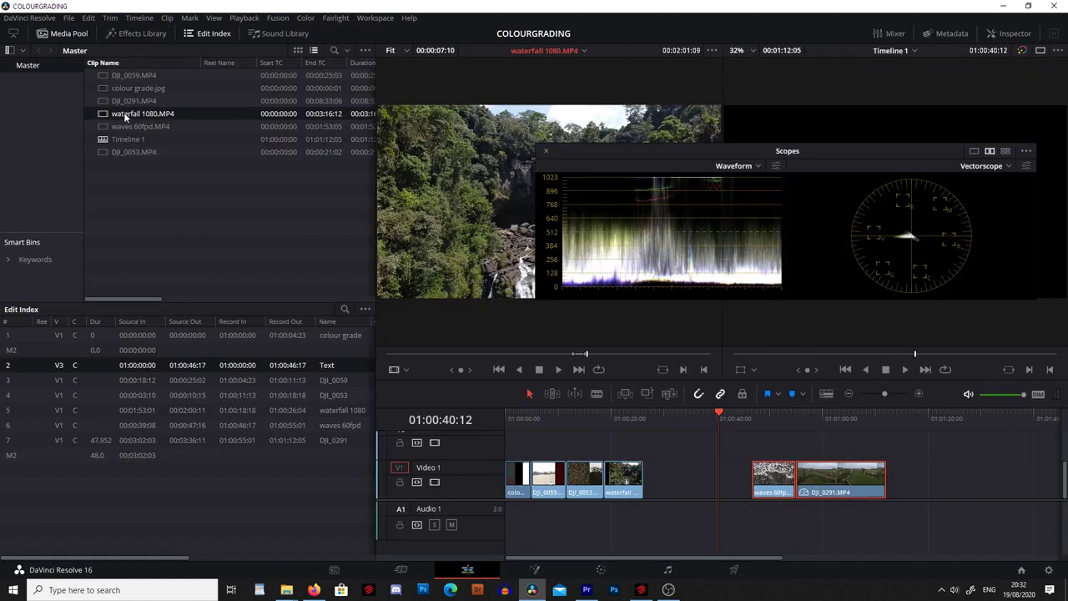
drag(125, 117, 661, 489)
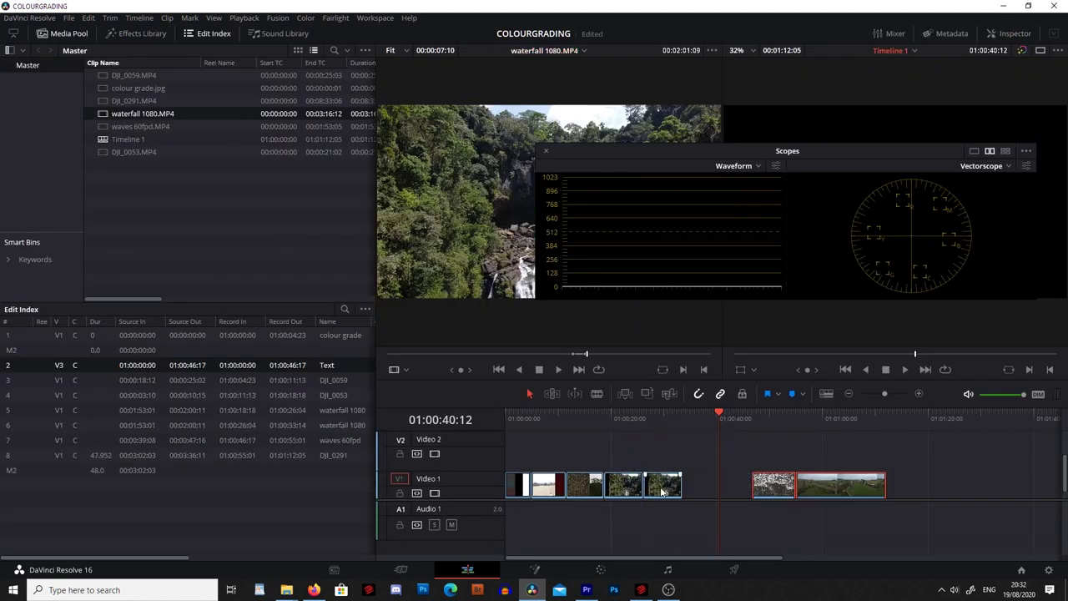
- Return to the Color page and close the Scopes window
click(669, 569)
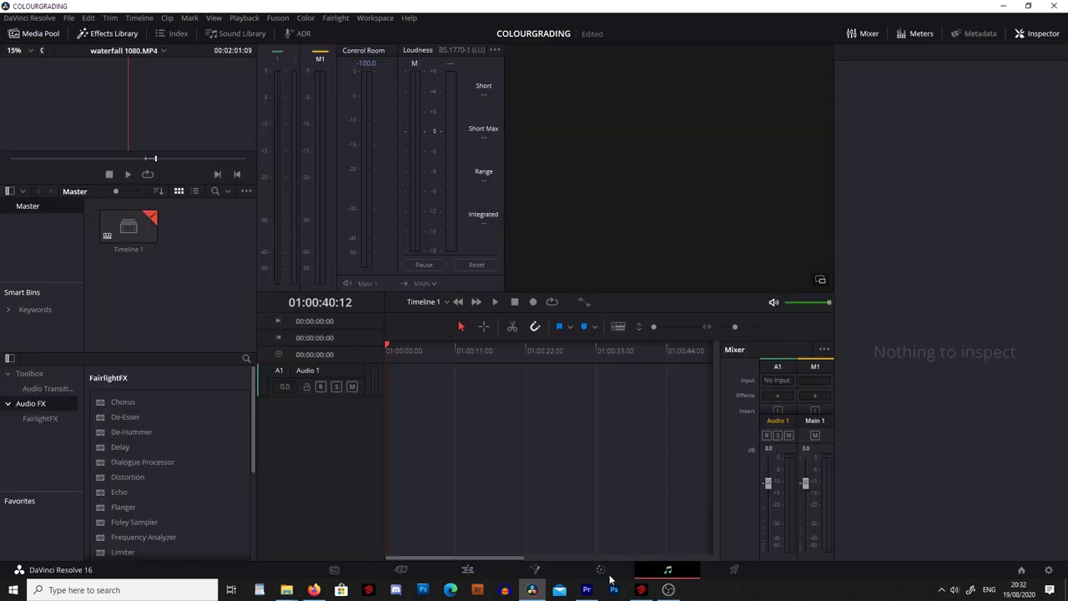
click(600, 569)
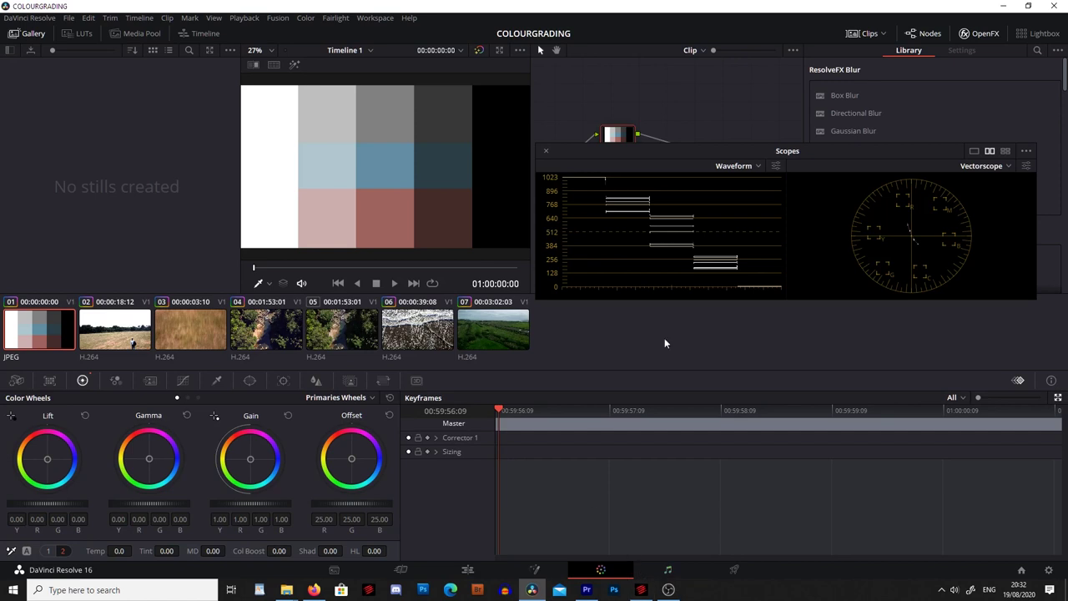
click(548, 151)
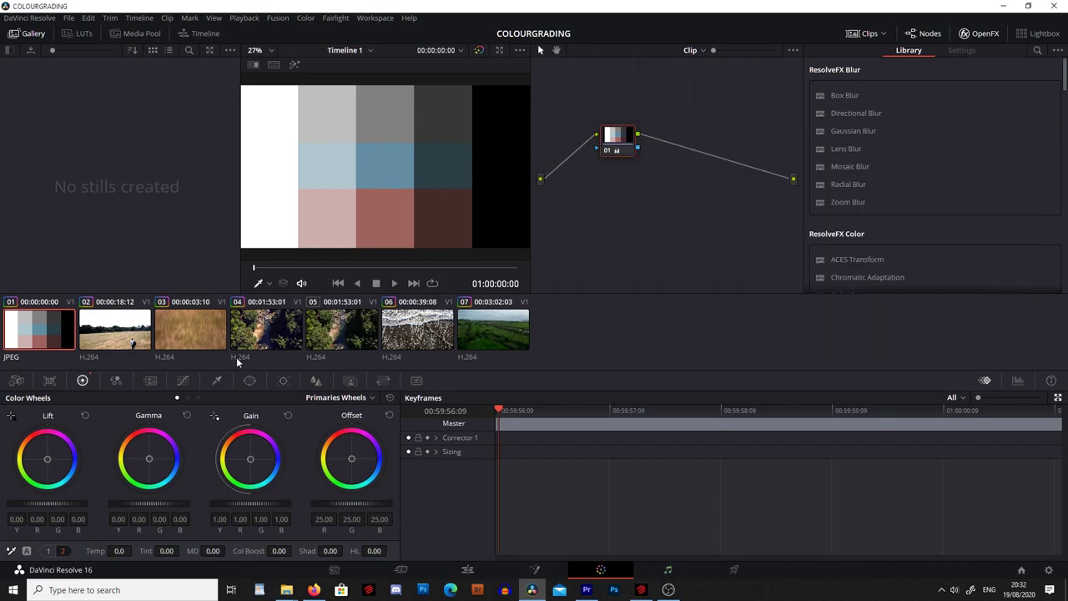
- Compare the graded waterfall clip 04 with its ungraded copy, clip 05
click(264, 330)
click(346, 335)
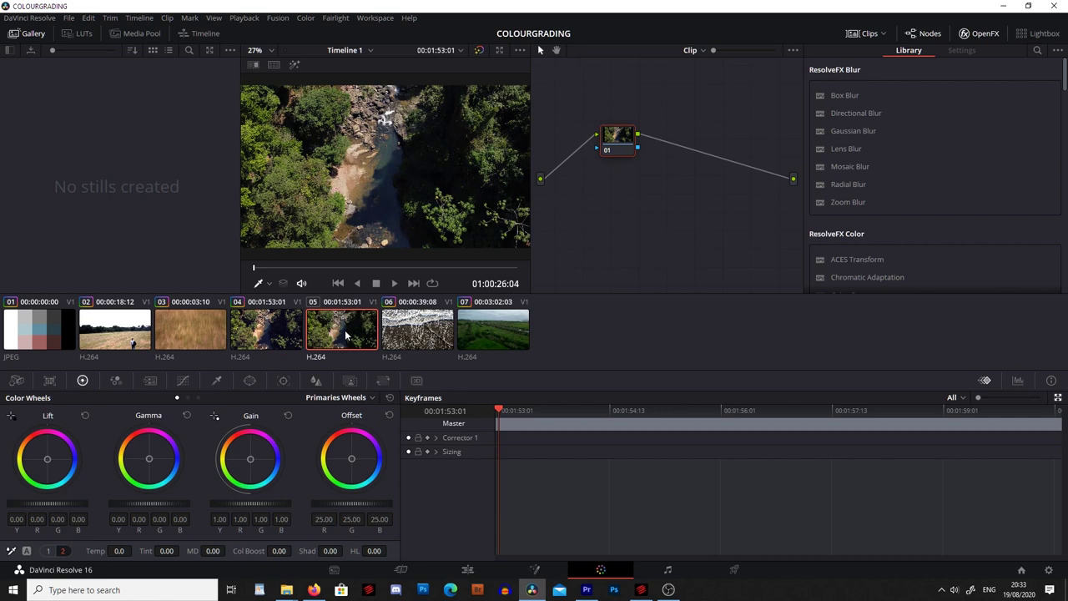
click(268, 329)
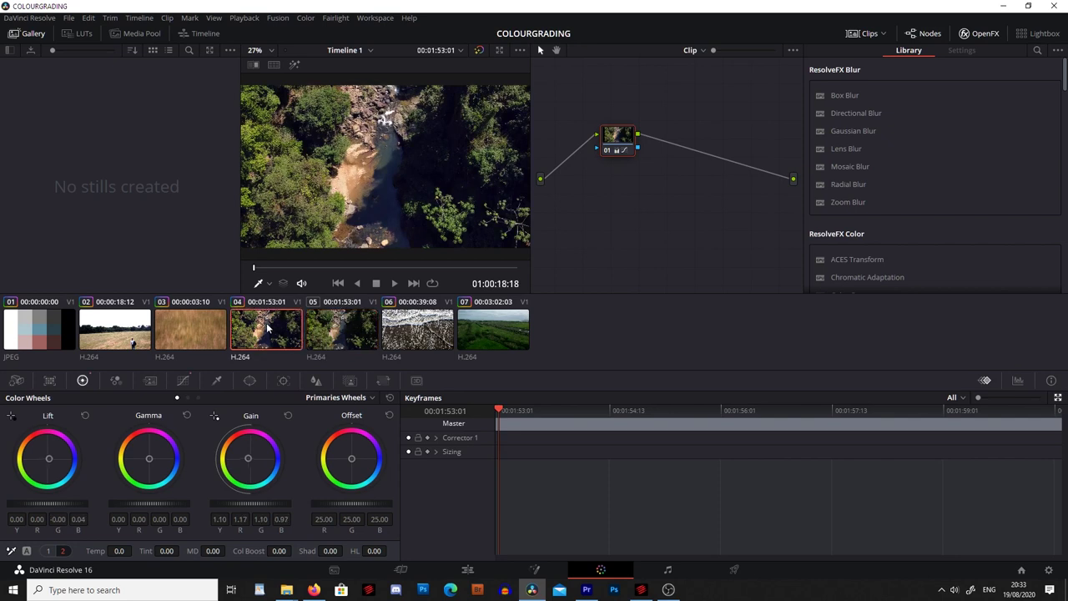
click(337, 334)
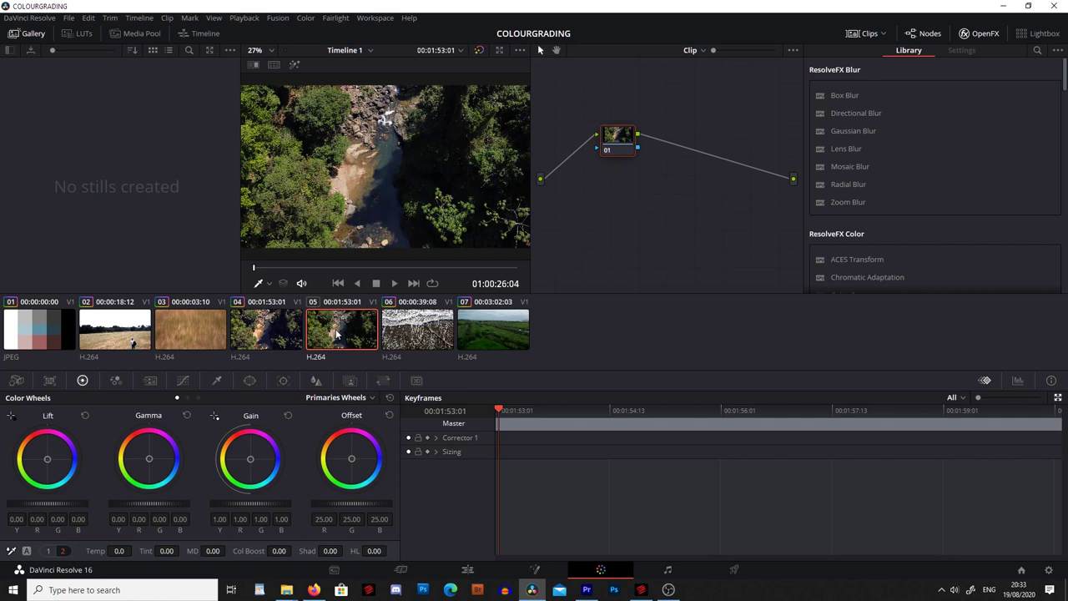
click(274, 327)
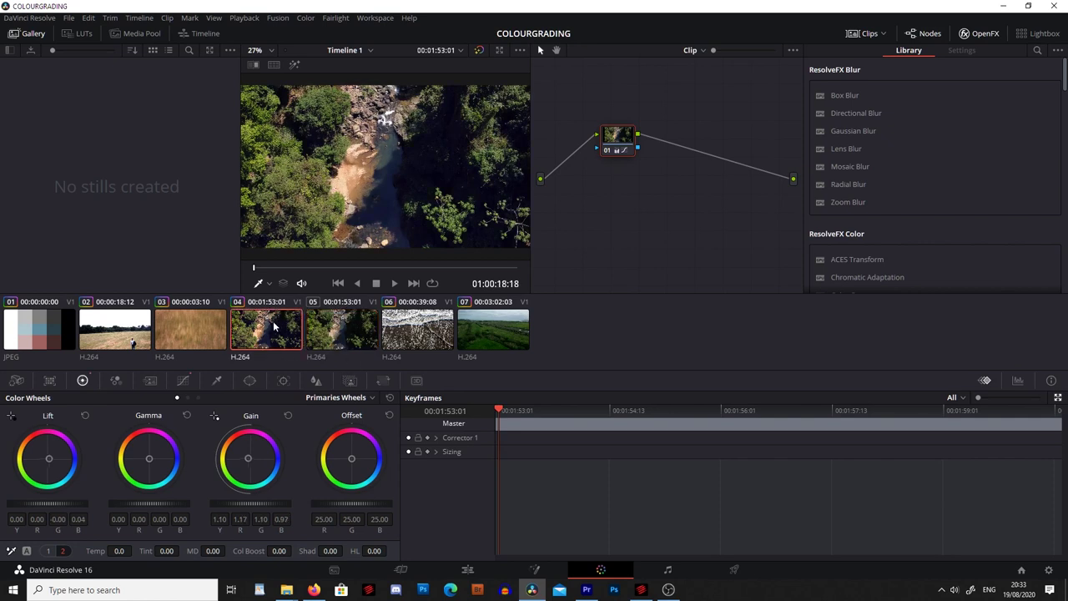
- Grab a still of clip 04's grade, apply that grade to clip 05 and compare it with clip 04
right_click(349, 154)
click(356, 160)
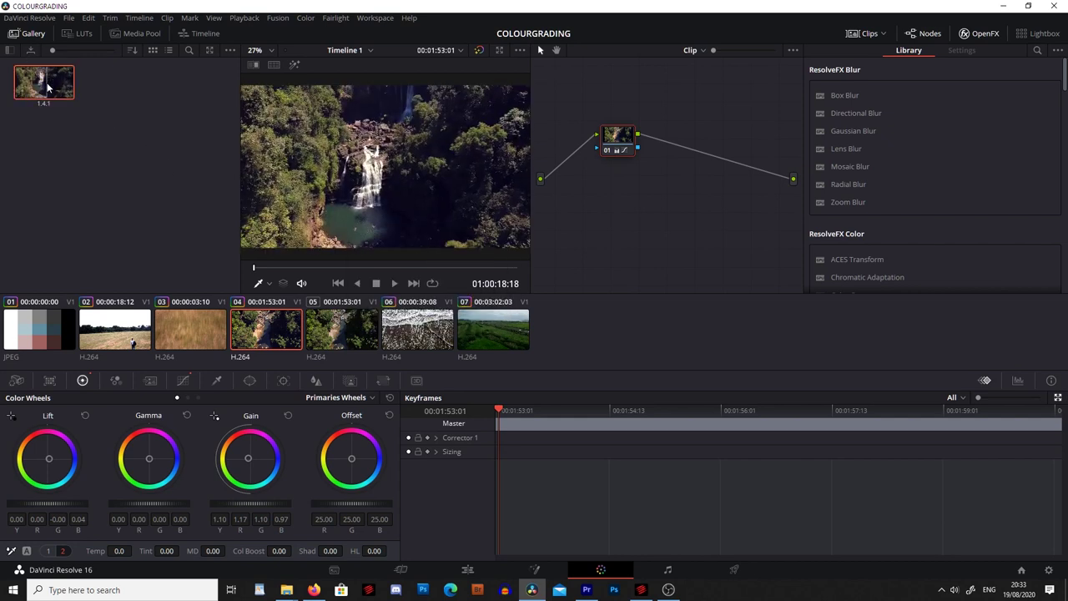
click(331, 332)
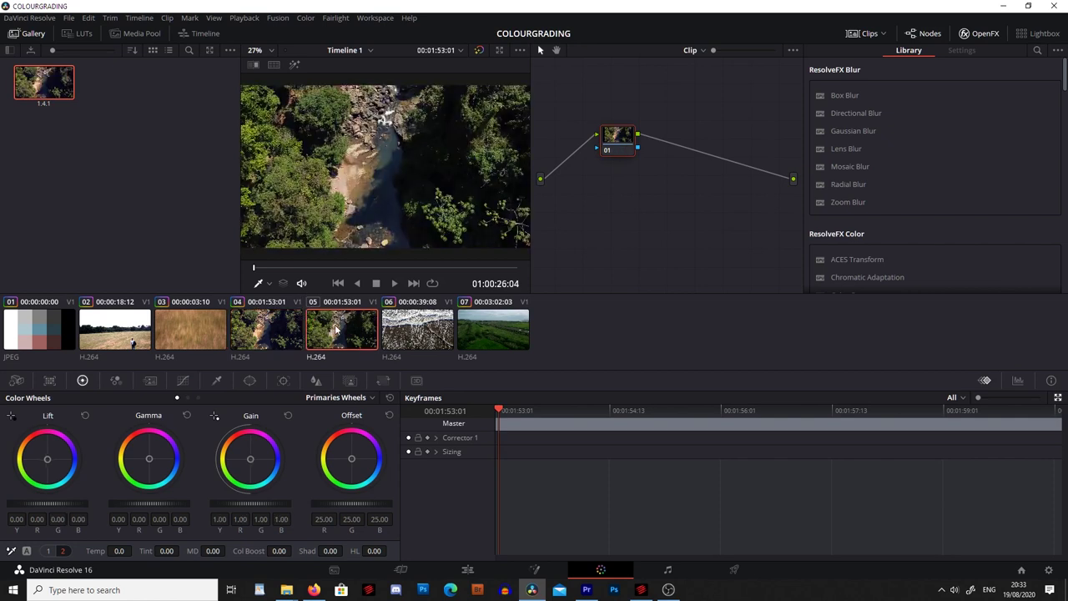
right_click(55, 89)
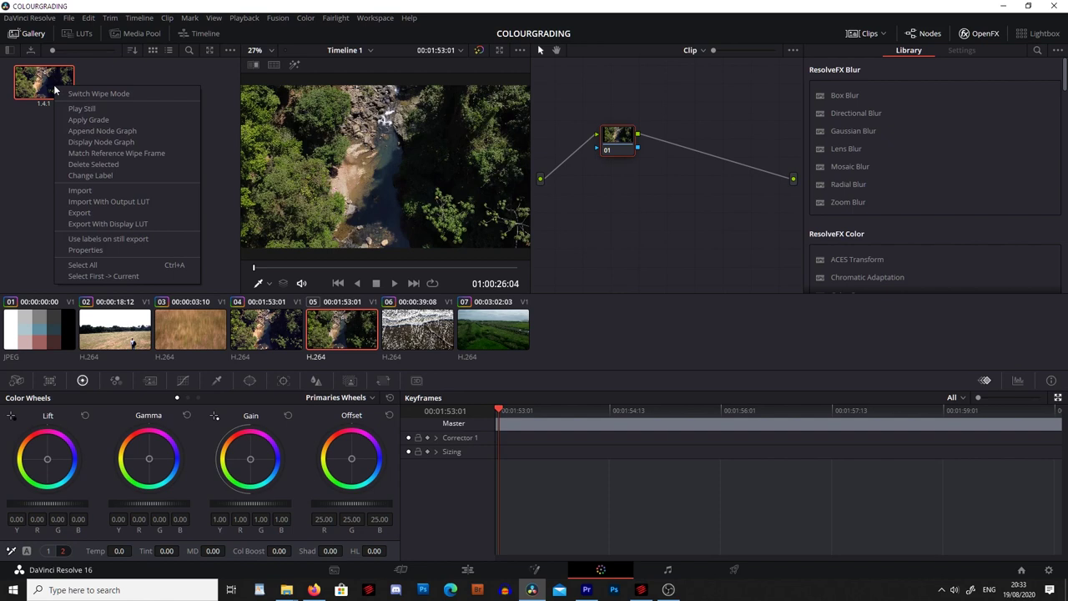
click(87, 119)
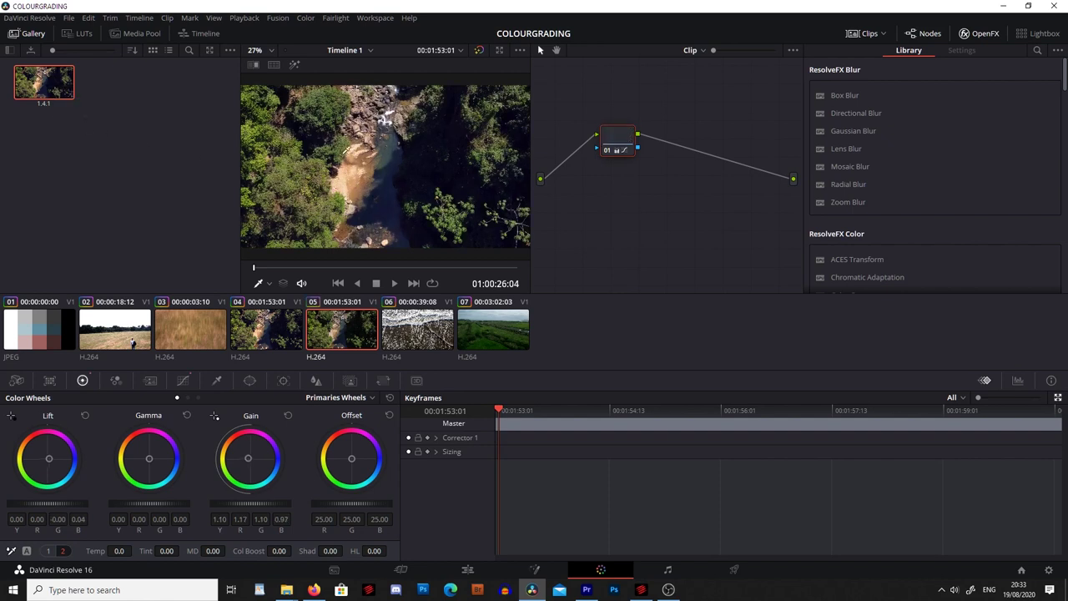
click(249, 344)
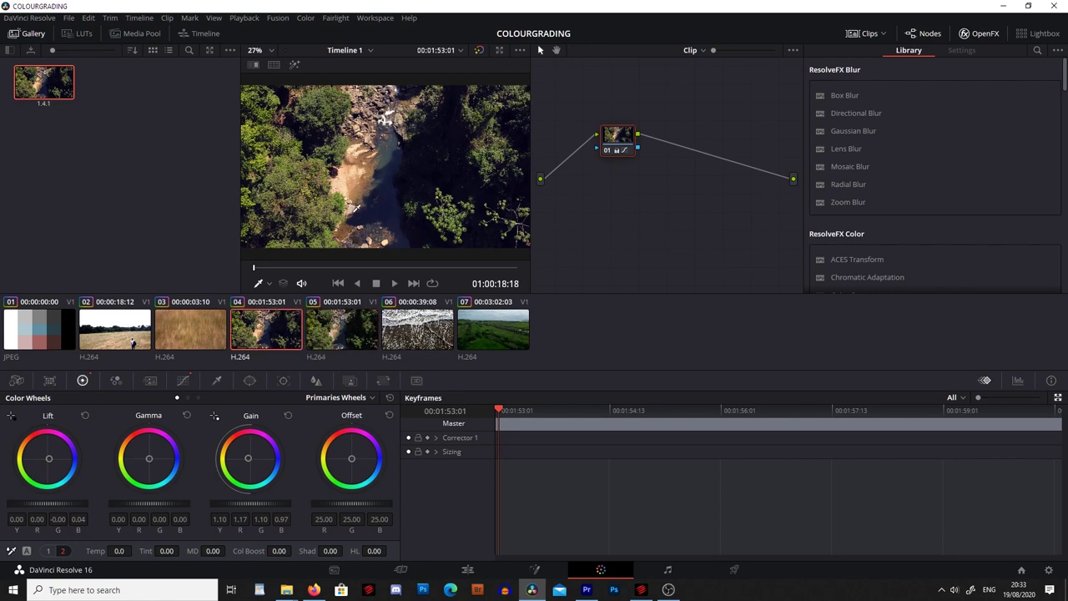
- Look at the render settings on the Deliver page and return to the Color page
click(734, 571)
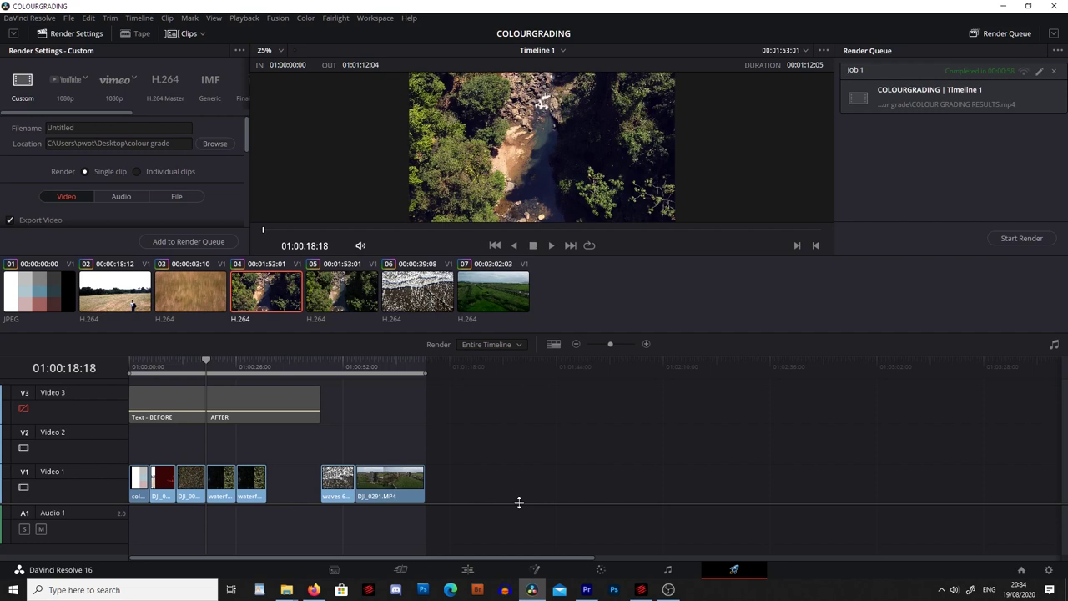
key(shift+6)
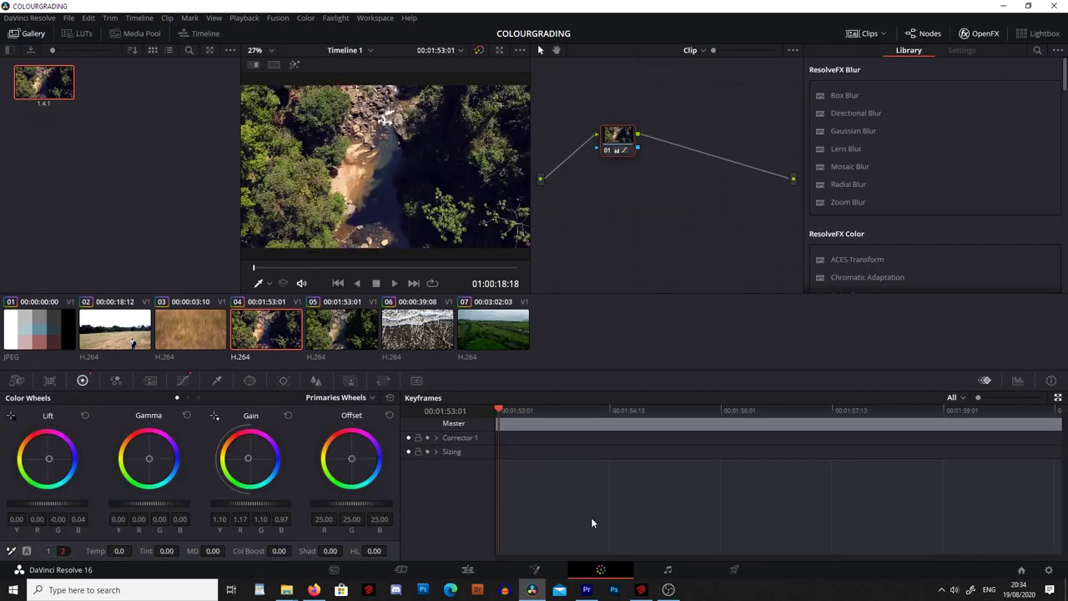